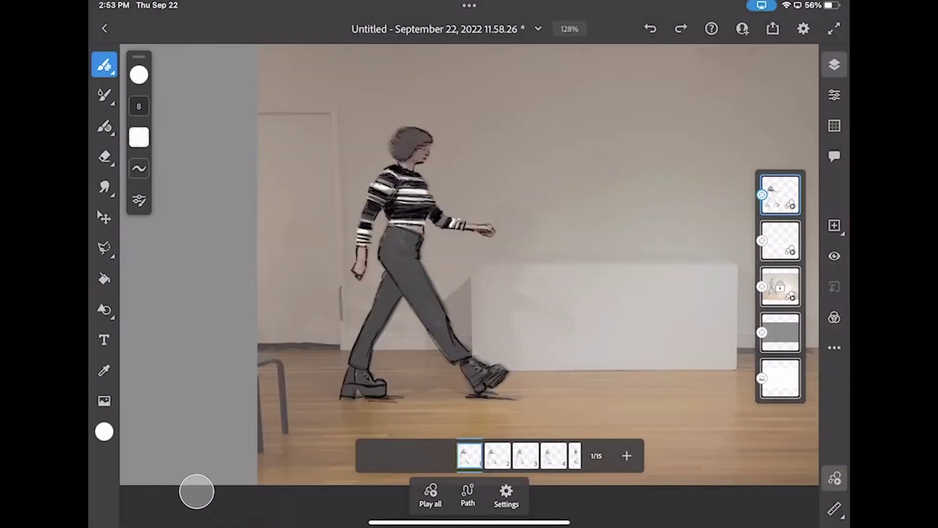
- Hide the walking video background layer and play the 15-frame traced walk animation on its own
{"action": "left_click", "coordinate": [780, 287]}
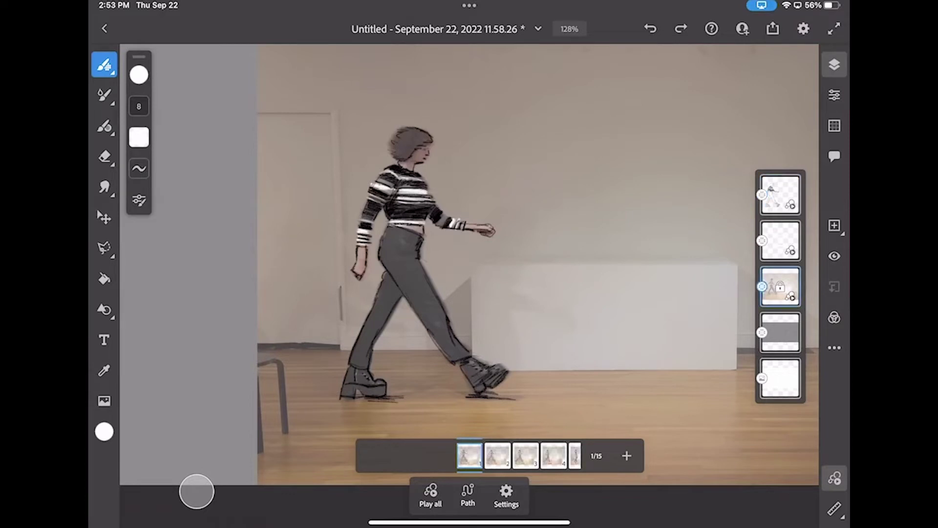
{"action": "left_click", "coordinate": [834, 255]}
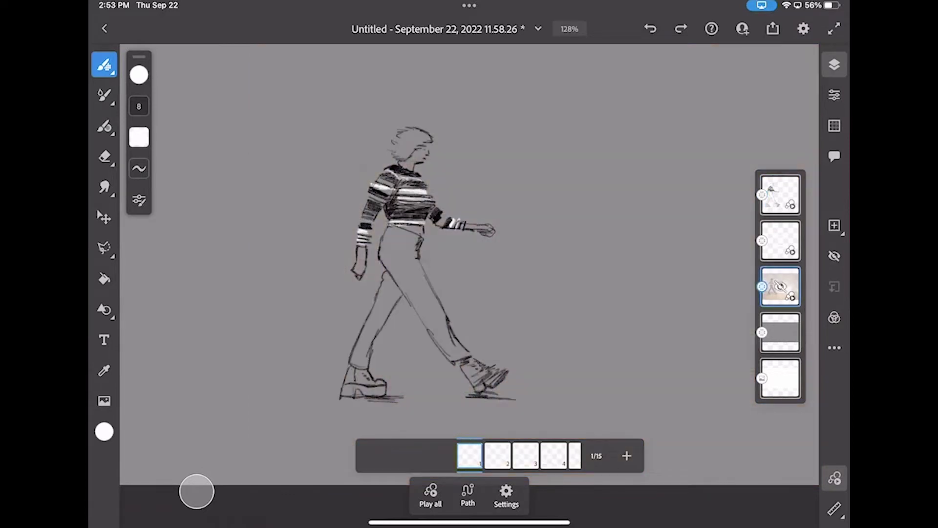
{"action": "left_click", "coordinate": [430, 494]}
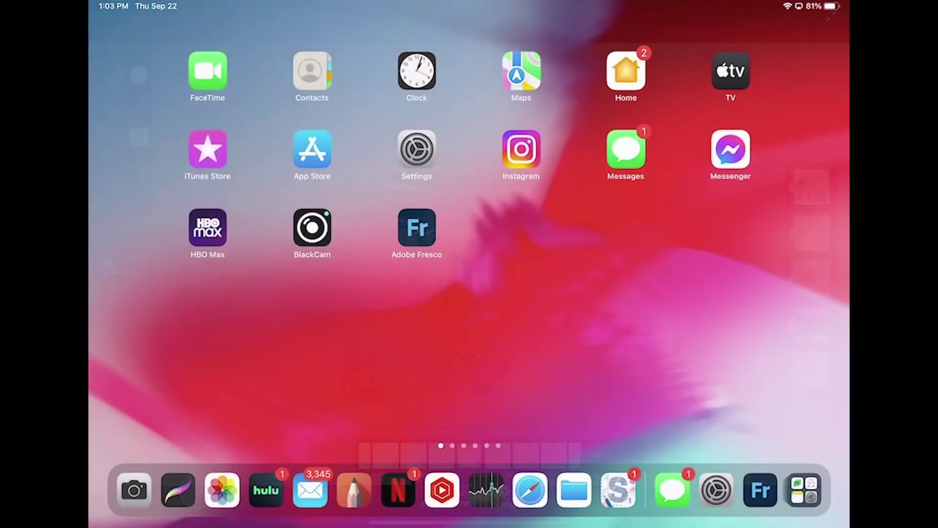
- Launch Fresco, create a Full HD document and switch it to a Motion frame animation
{"action": "left_click", "coordinate": [417, 227]}
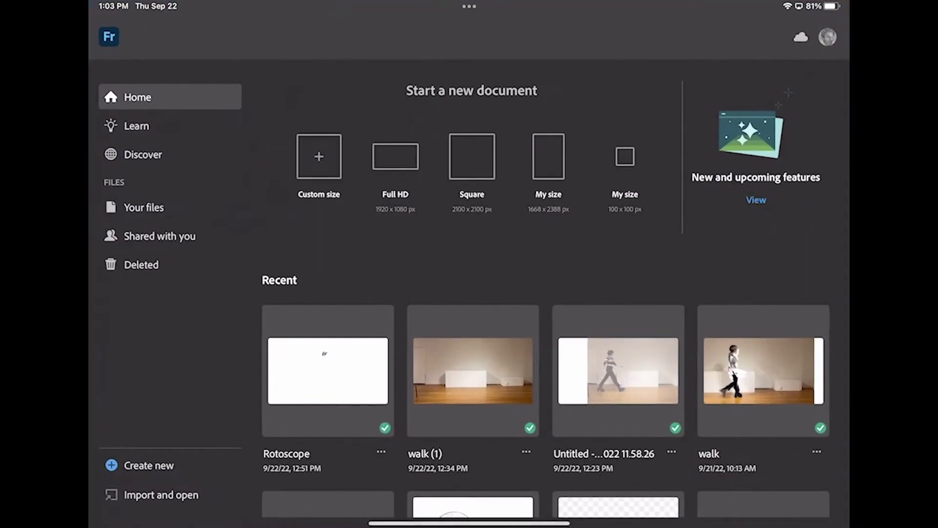
{"action": "left_click", "coordinate": [395, 157]}
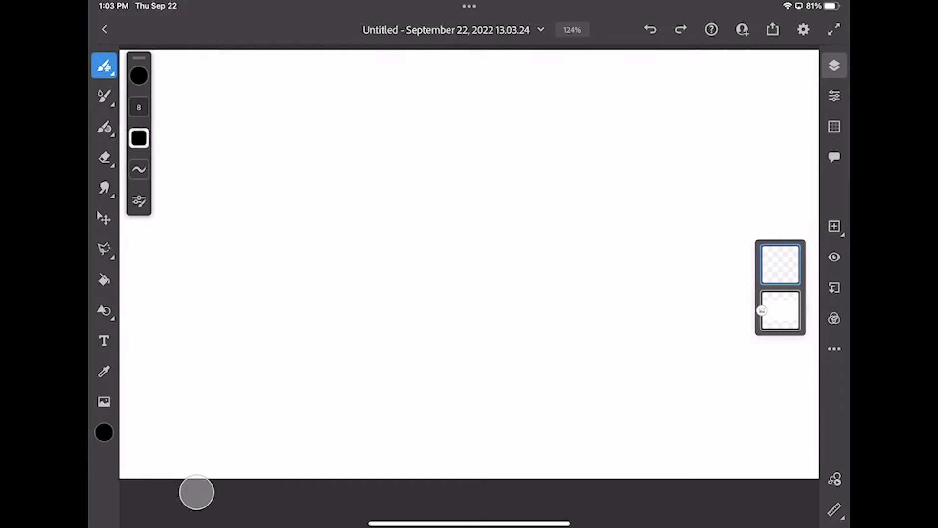
{"action": "left_click", "coordinate": [835, 479]}
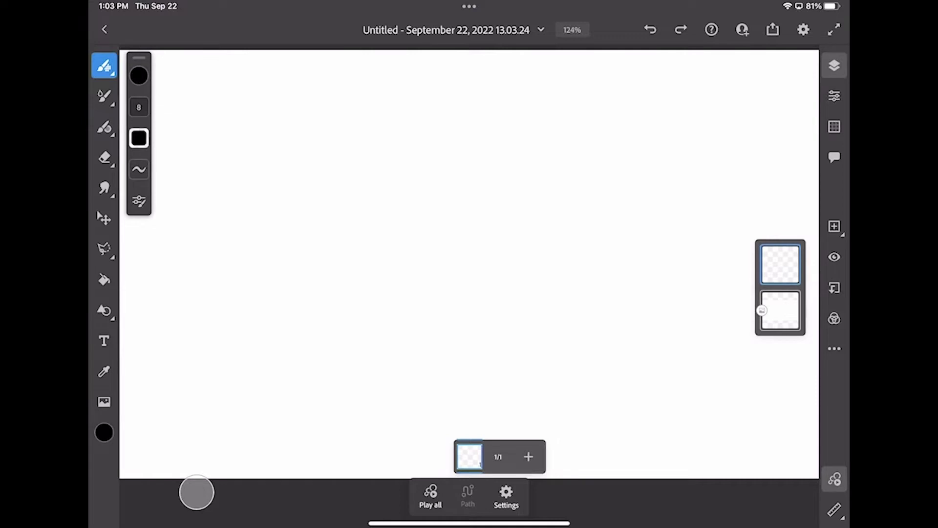
- Draw a 1 on the first frame and a 2 on a new second frame, then add a third frame for the 3
{"action": "left_click_drag", "start_coordinate": [754, 410], "coordinate": [751, 433]}
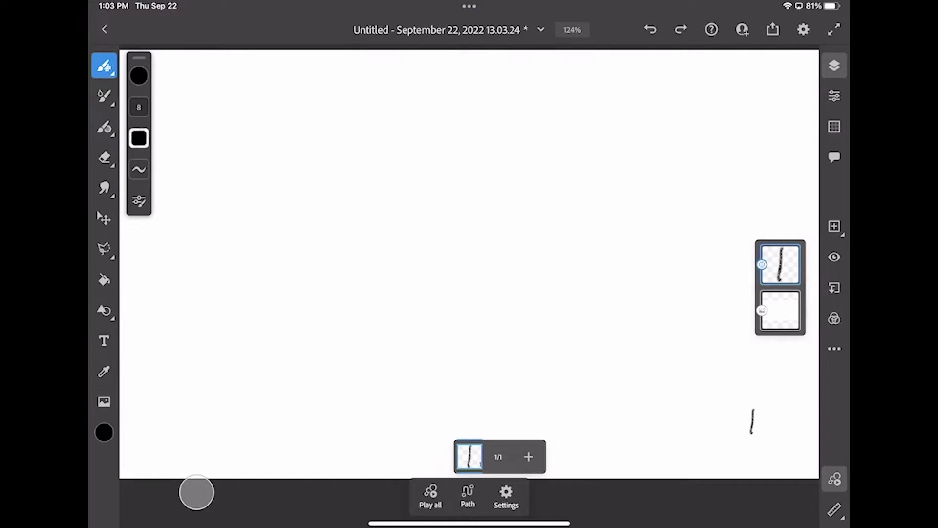
{"action": "left_click", "coordinate": [528, 456]}
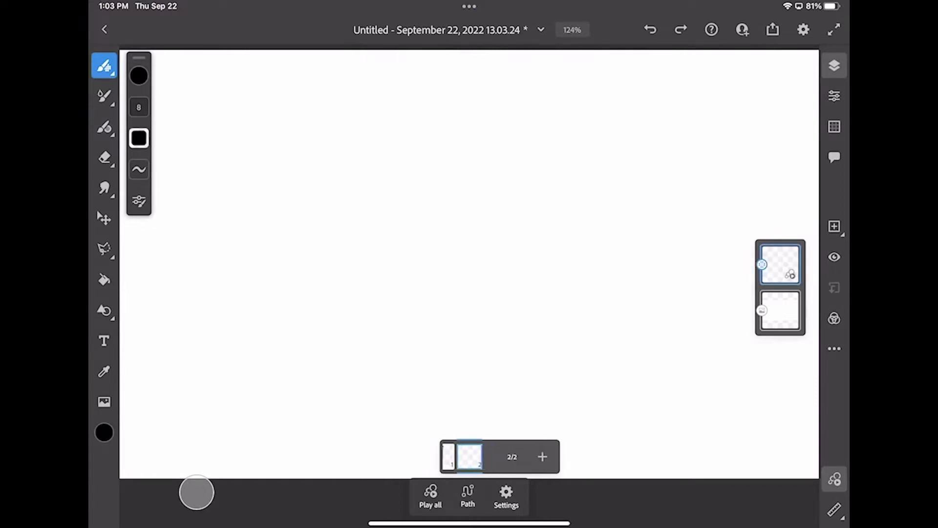
{"action": "mouse_move", "coordinate": [745, 414]}
{"action": "left_mouse_down"}
{"action": "mouse_move", "coordinate": [765, 439]}
{"action": "mouse_move", "coordinate": [756, 423]}
{"action": "mouse_move", "coordinate": [725, 446]}
{"action": "left_mouse_up"}
{"action": "left_click", "coordinate": [543, 456]}
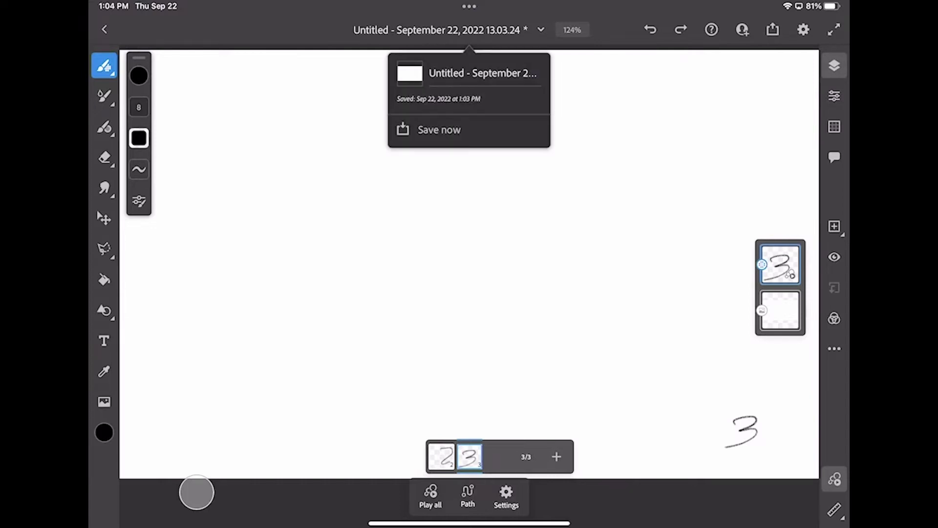
- Rename the Fresco animation document to 'Walk cycle'
{"action": "left_click", "coordinate": [483, 73]}
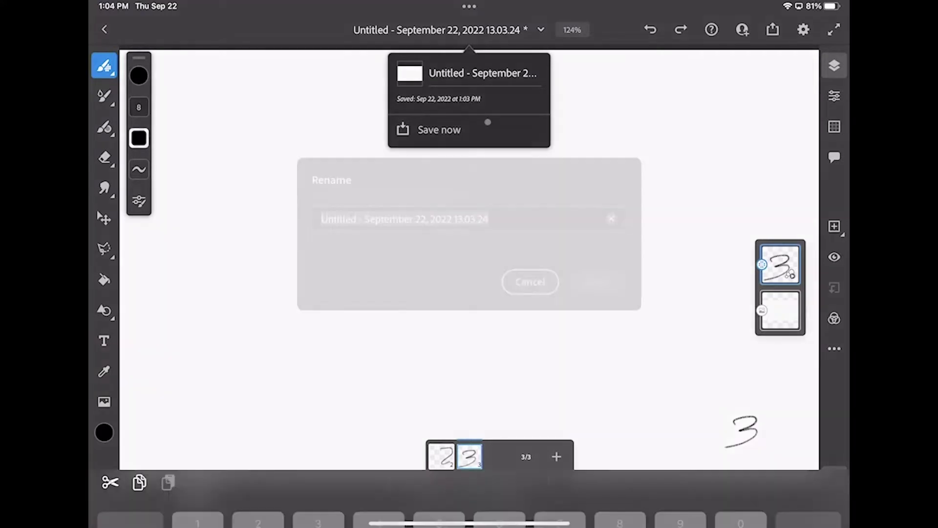
{"action": "type", "text": "Wa"}
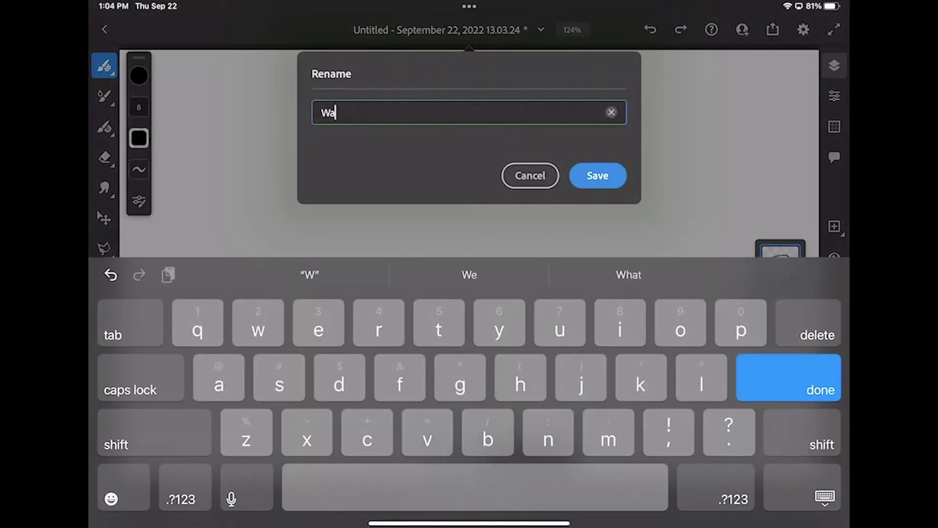
{"action": "type", "text": "lk cycle"}
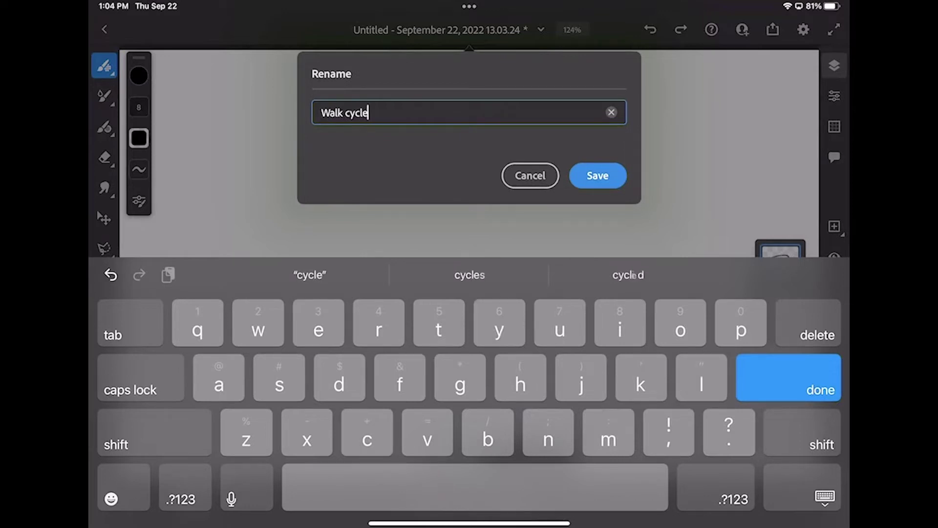
{"action": "key", "text": "Return"}
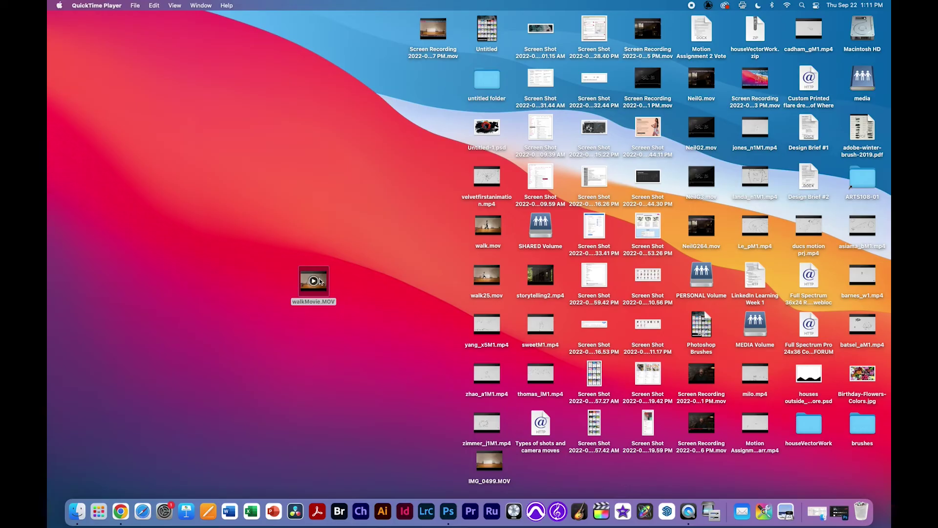
- Trim walkMovie.MOV to the 5 seconds where the person walks past
{"action": "double_click", "coordinate": [322, 281]}
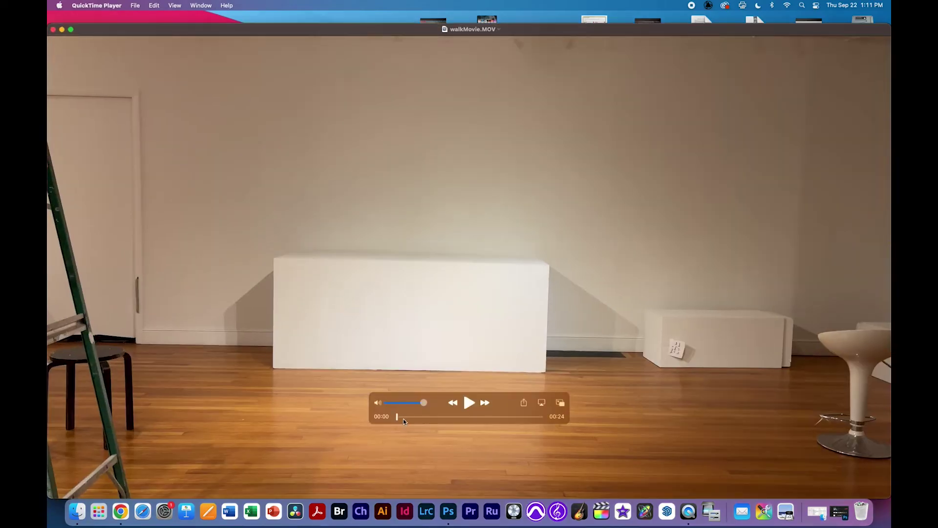
{"action": "left_click_drag", "start_coordinate": [398, 416], "coordinate": [451, 415]}
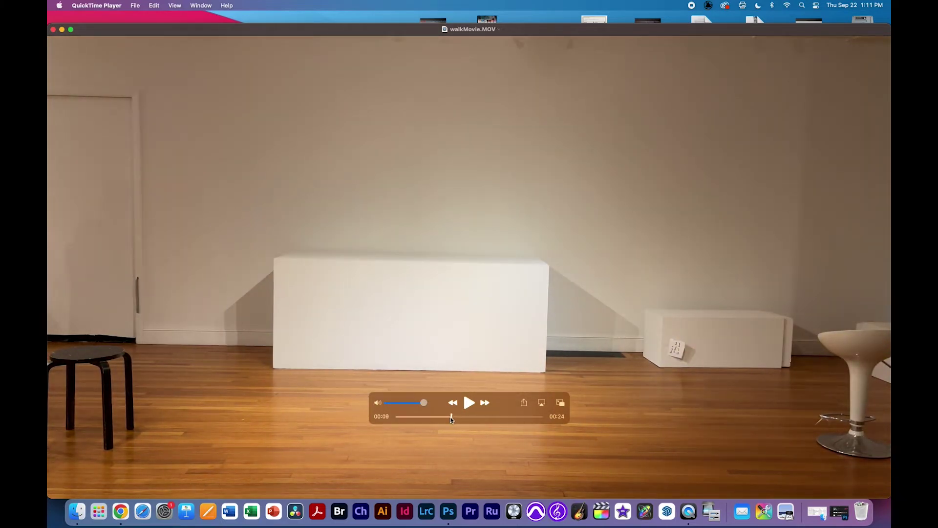
{"action": "key", "text": "super+t"}
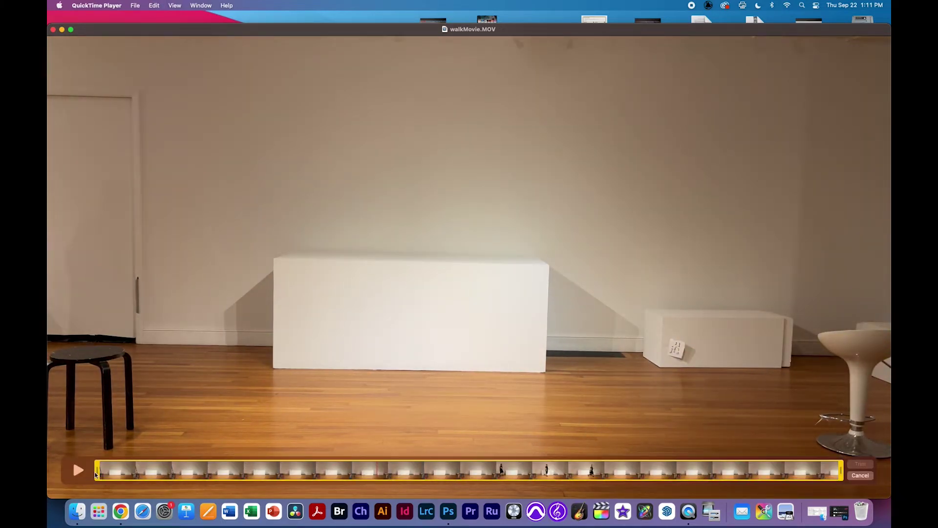
{"action": "left_click_drag", "start_coordinate": [96, 474], "coordinate": [465, 473]}
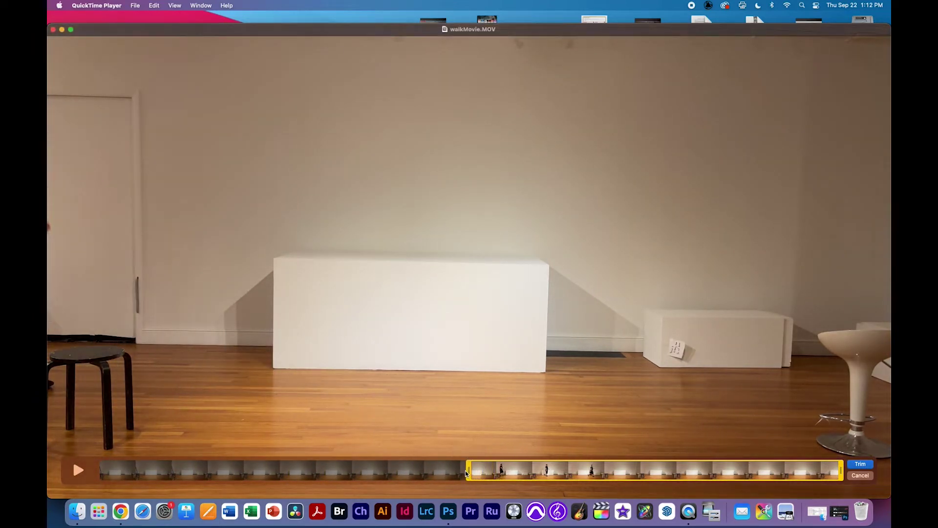
{"action": "left_click_drag", "start_coordinate": [841, 470], "coordinate": [616, 473]}
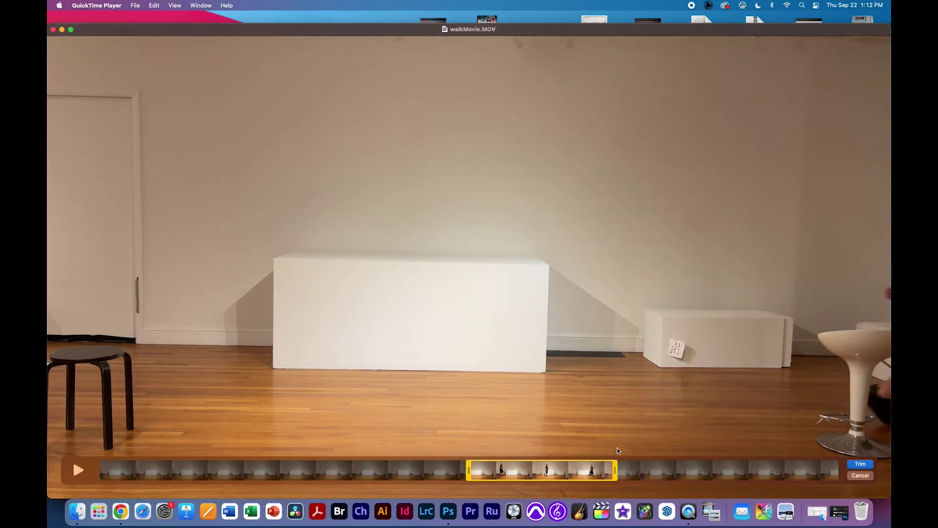
{"action": "left_click", "coordinate": [860, 463]}
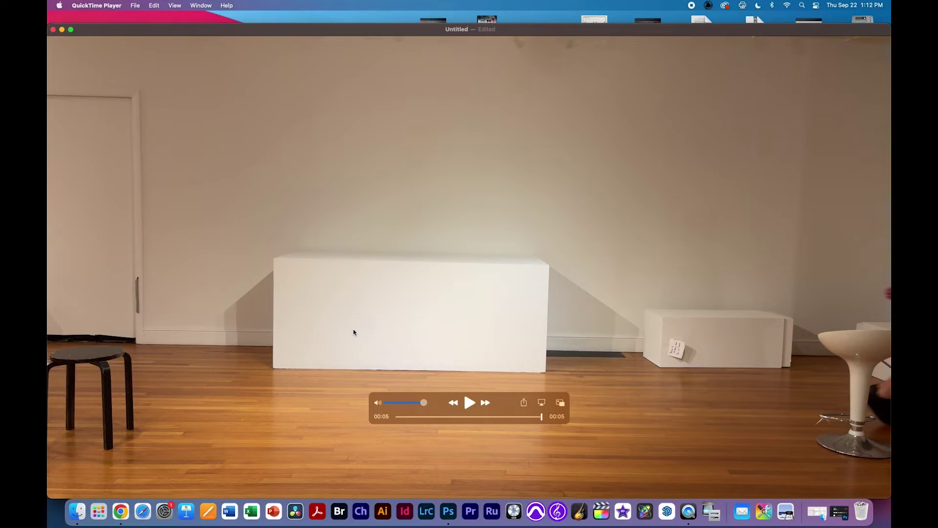
- Save the trimmed clip to the desktop as 'walking man.mov' and close its window
{"action": "key", "text": "super+s"}
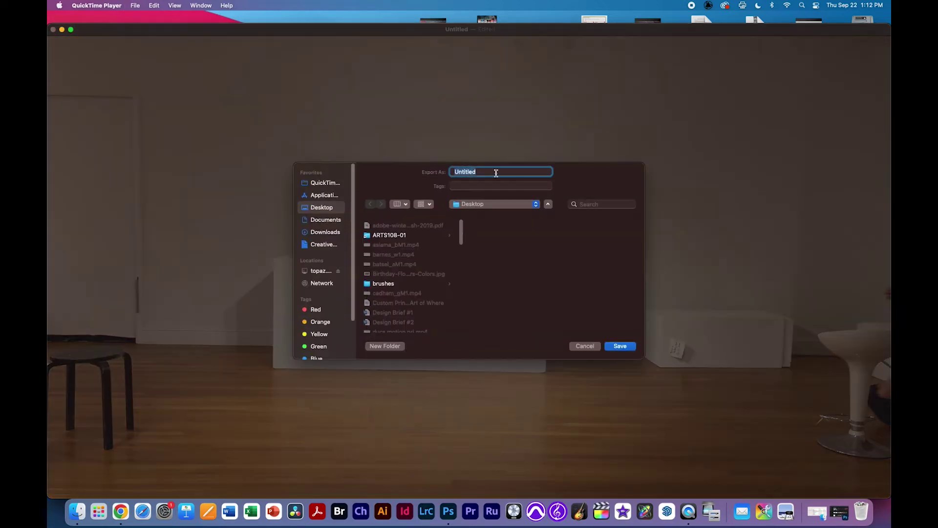
{"action": "type", "text": "walking man"}
{"action": "key", "text": "Return"}
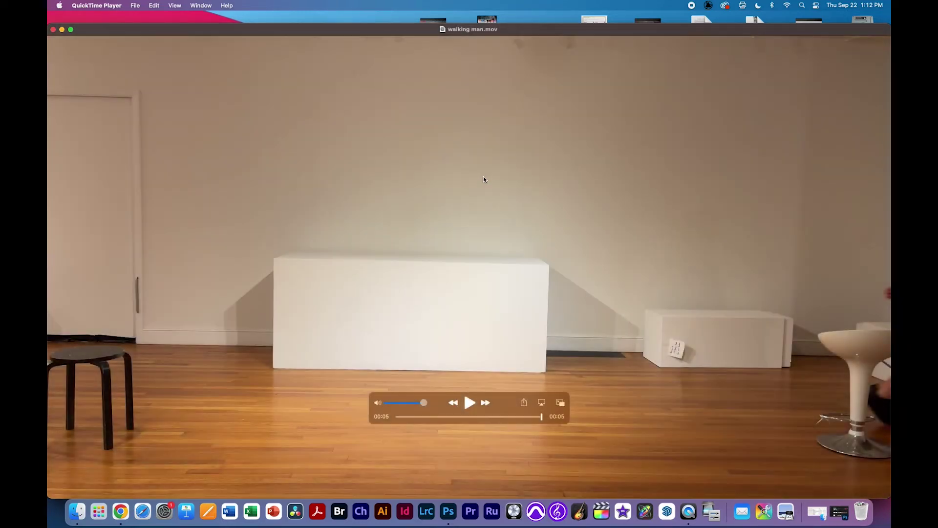
{"action": "key", "text": "super+m"}
{"action": "left_click_drag", "start_coordinate": [317, 281], "coordinate": [264, 237]}
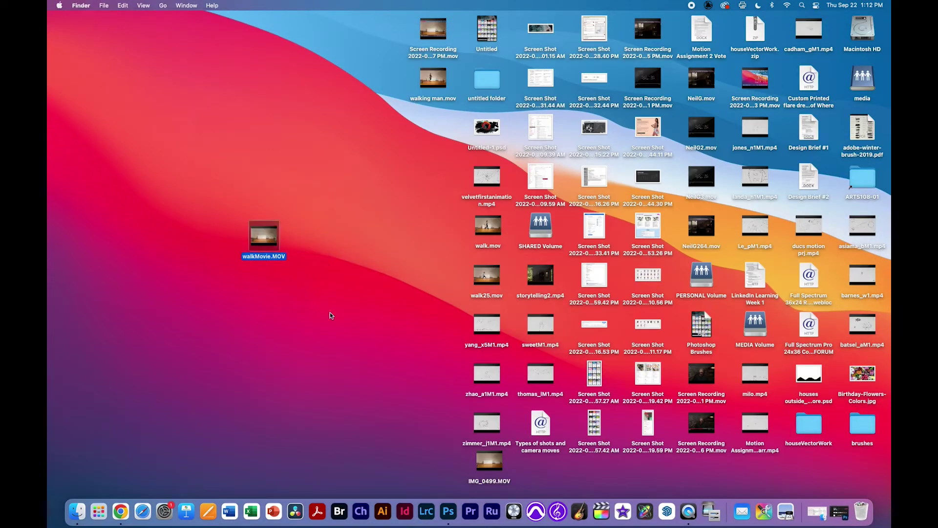
- Open Walk cycle.psdc from Recent and inspect the frame layers in its Motion layer group
{"action": "left_click", "coordinate": [456, 524]}
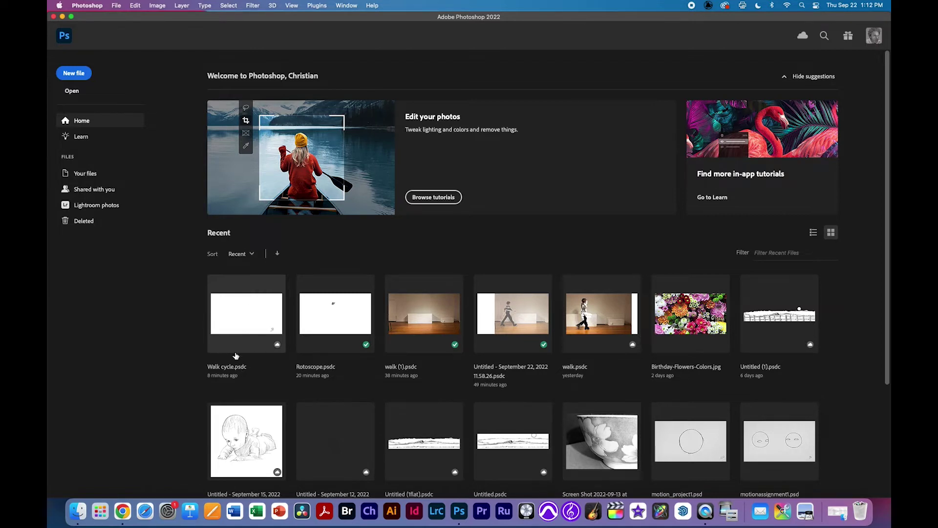
{"action": "left_click", "coordinate": [253, 331]}
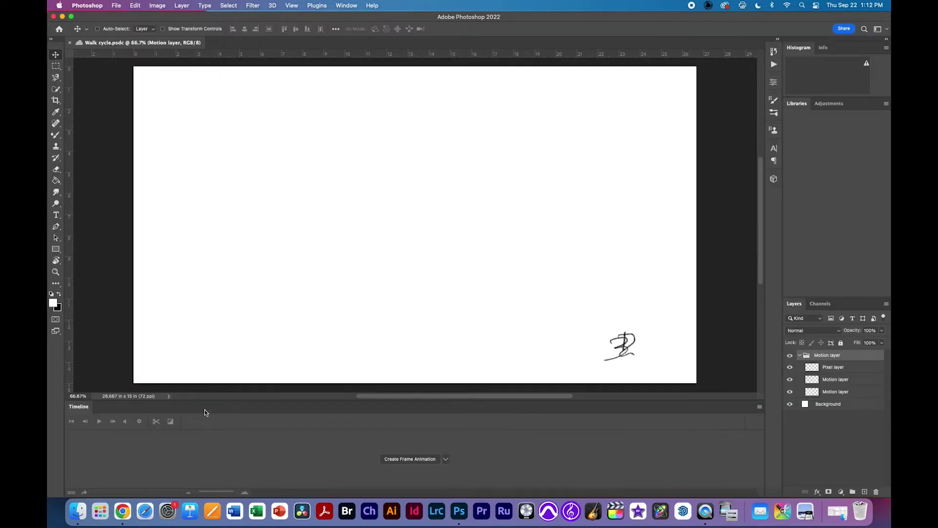
{"action": "left_click", "coordinate": [800, 355]}
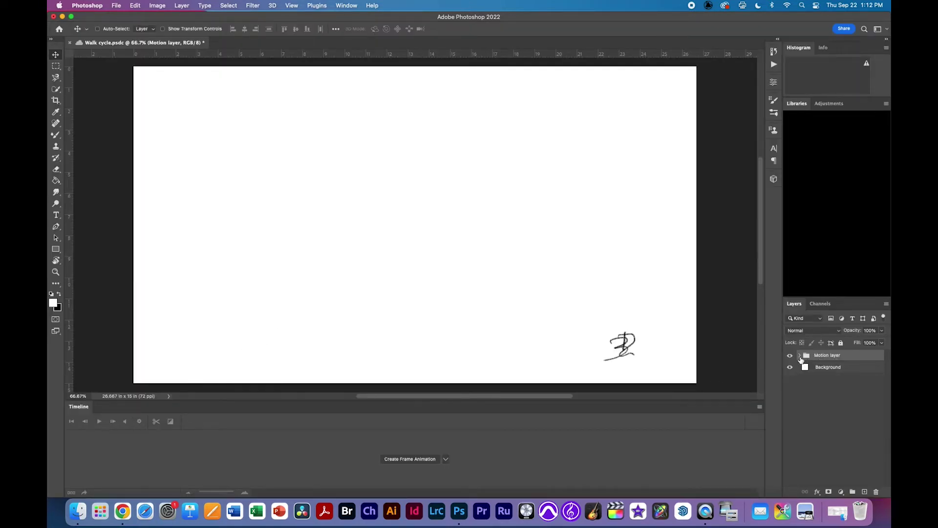
{"action": "left_click", "coordinate": [800, 355]}
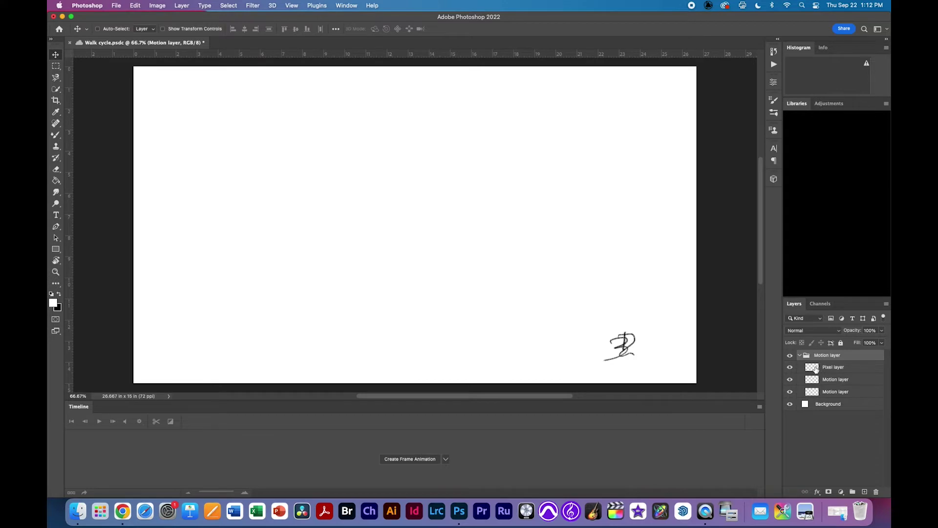
{"action": "mouse_move", "coordinate": [791, 367]}
{"action": "left_mouse_down"}
{"action": "mouse_move", "coordinate": [790, 379]}
{"action": "mouse_move", "coordinate": [790, 367]}
{"action": "left_mouse_up"}
{"action": "left_click", "coordinate": [790, 391]}
{"action": "left_click", "coordinate": [790, 392]}
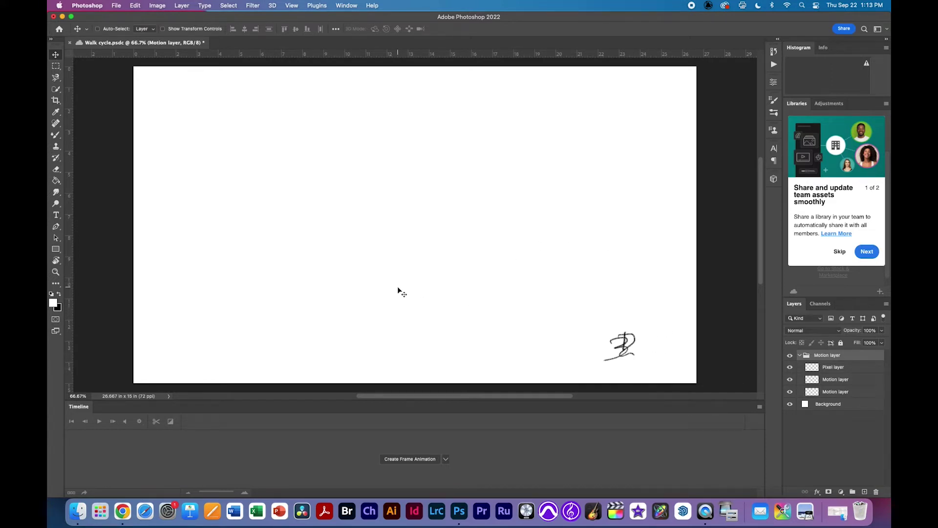
{"action": "left_click", "coordinate": [114, 6]}
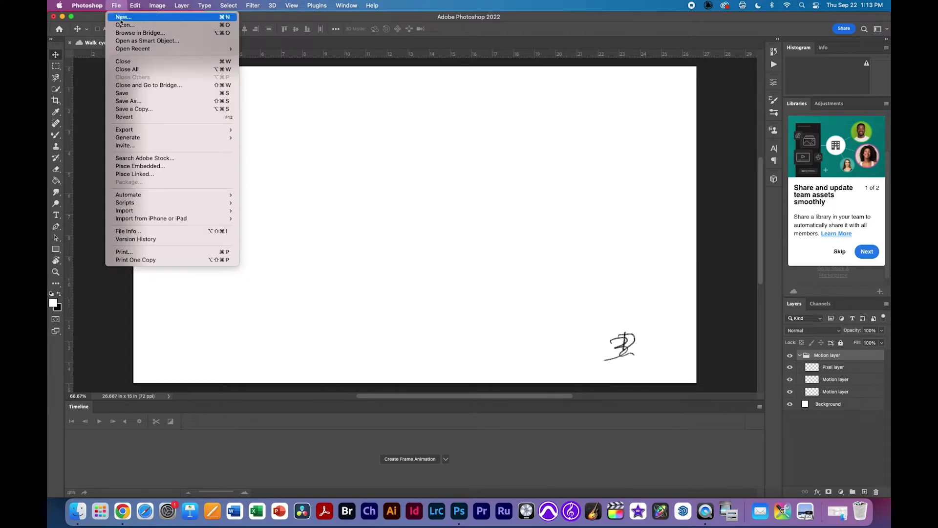
- Create a blank 1920×1080 document and reset the Motion workspace layout
{"action": "left_click", "coordinate": [121, 20]}
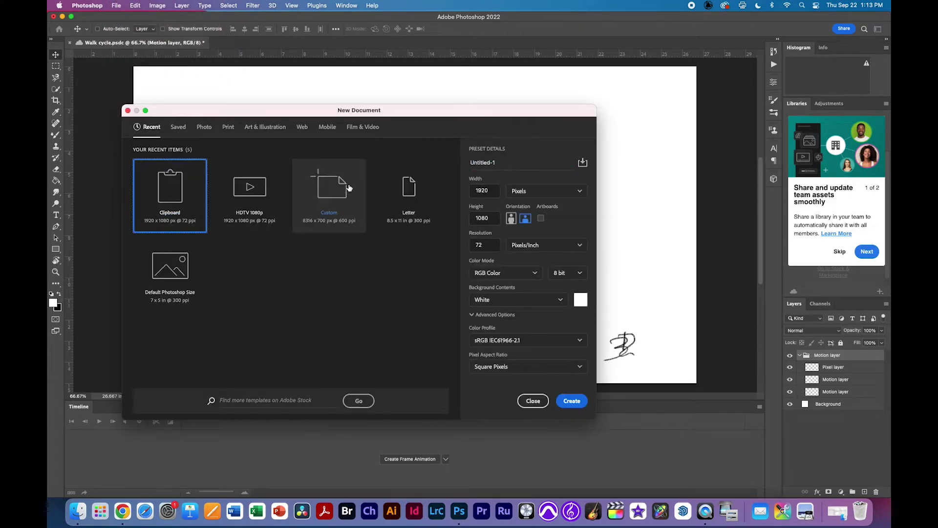
{"action": "left_click", "coordinate": [572, 401]}
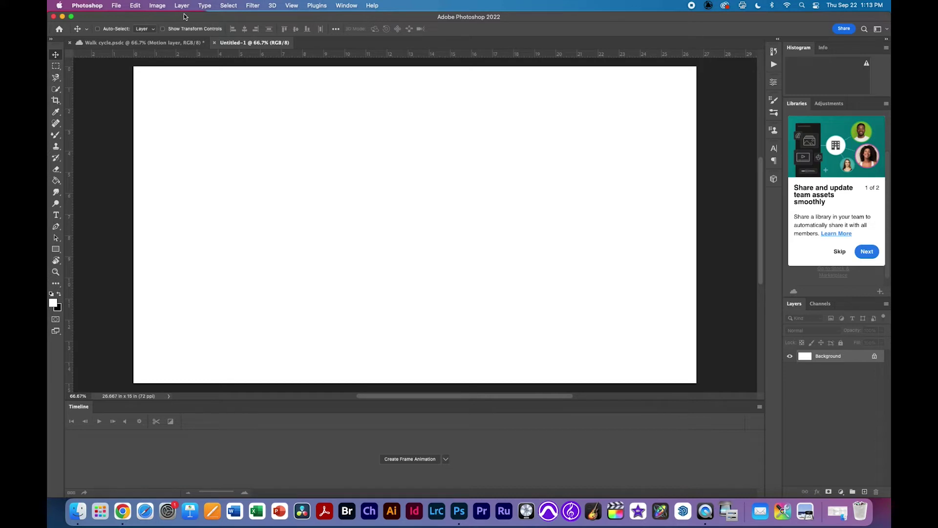
{"action": "left_click", "coordinate": [344, 6]}
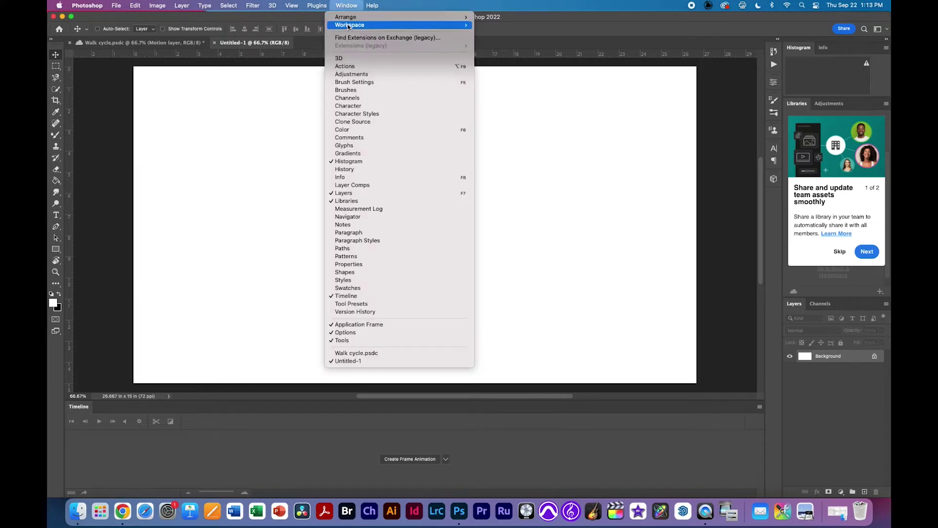
{"action": "mouse_move", "coordinate": [348, 25]}
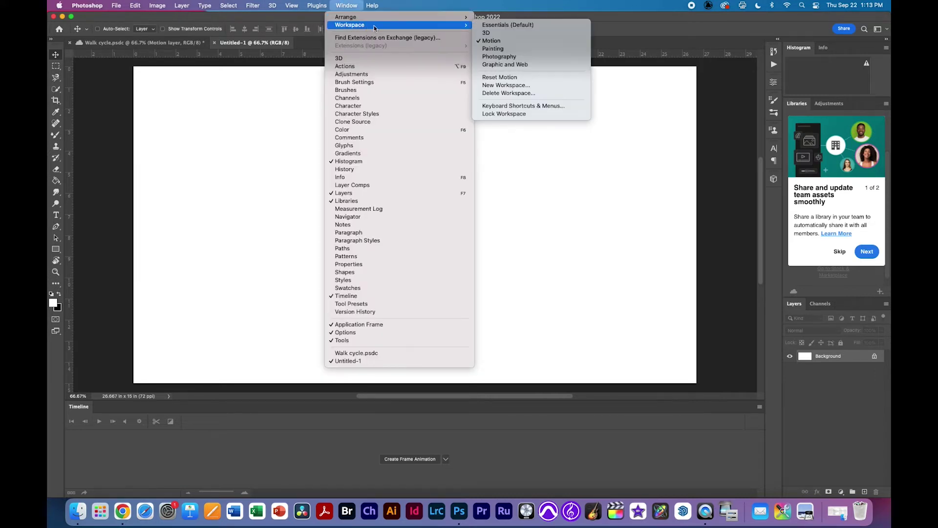
{"action": "left_click", "coordinate": [518, 79]}
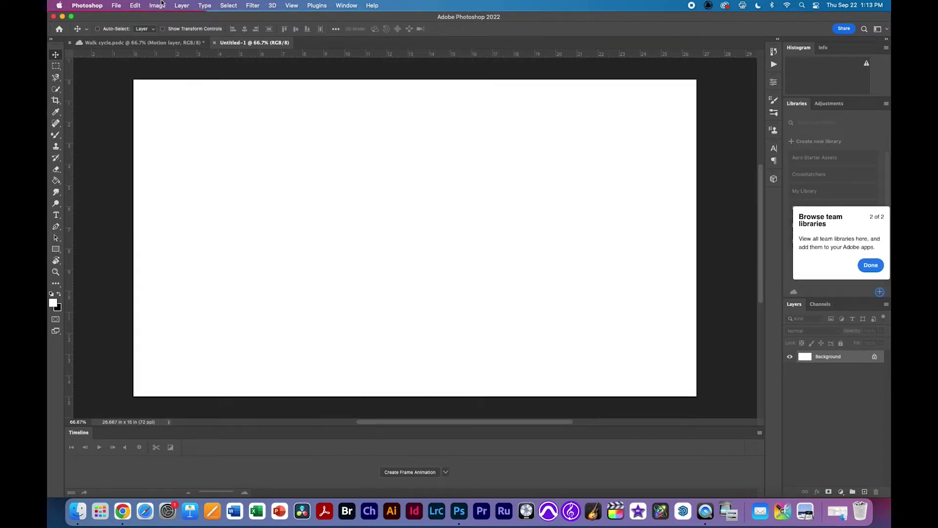
- Add a new blank video layer, Layer 1, to Untitled-1
{"action": "left_click", "coordinate": [185, 5]}
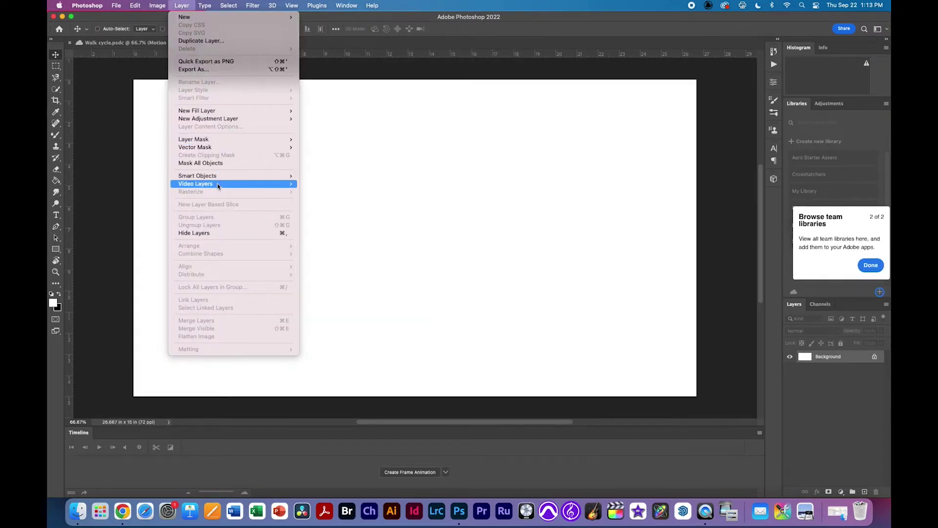
{"action": "mouse_move", "coordinate": [220, 183]}
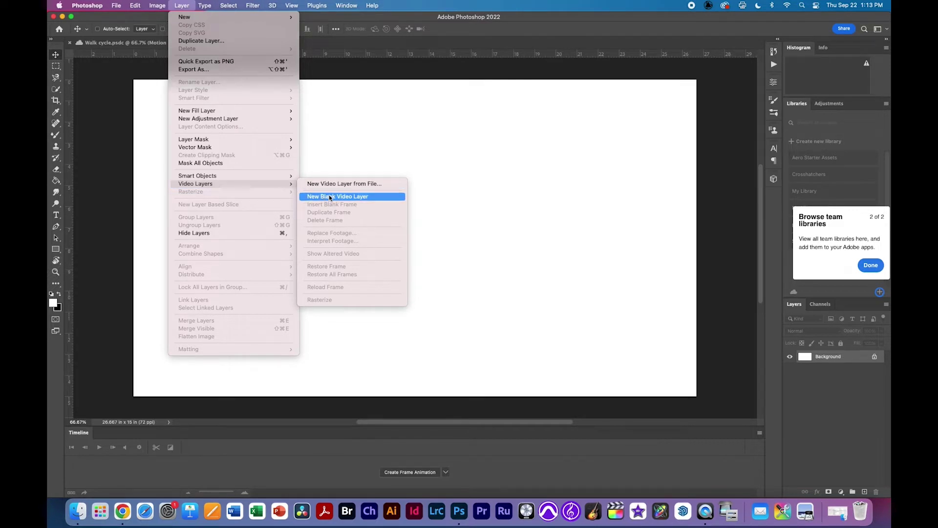
{"action": "left_click", "coordinate": [330, 197]}
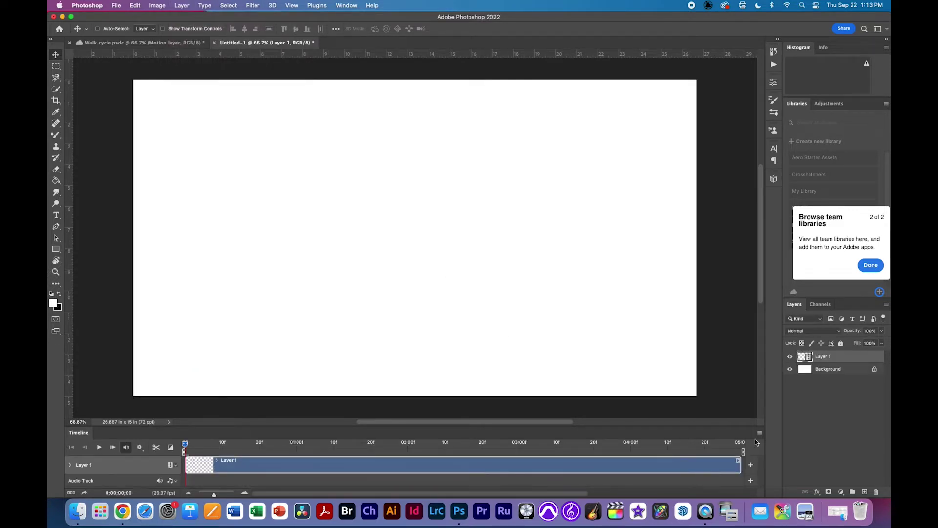
- Set the timeline frame rate to 12 fps
{"action": "left_click", "coordinate": [760, 433]}
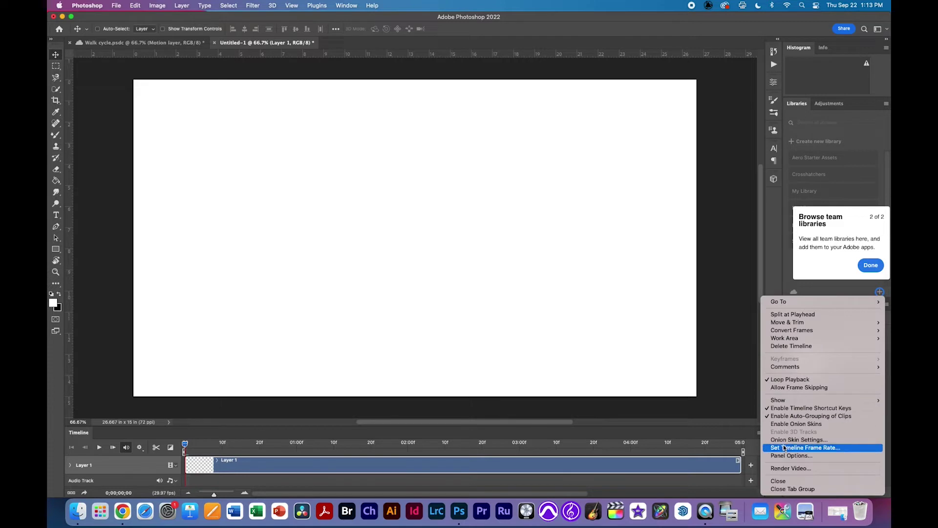
{"action": "left_click", "coordinate": [800, 448]}
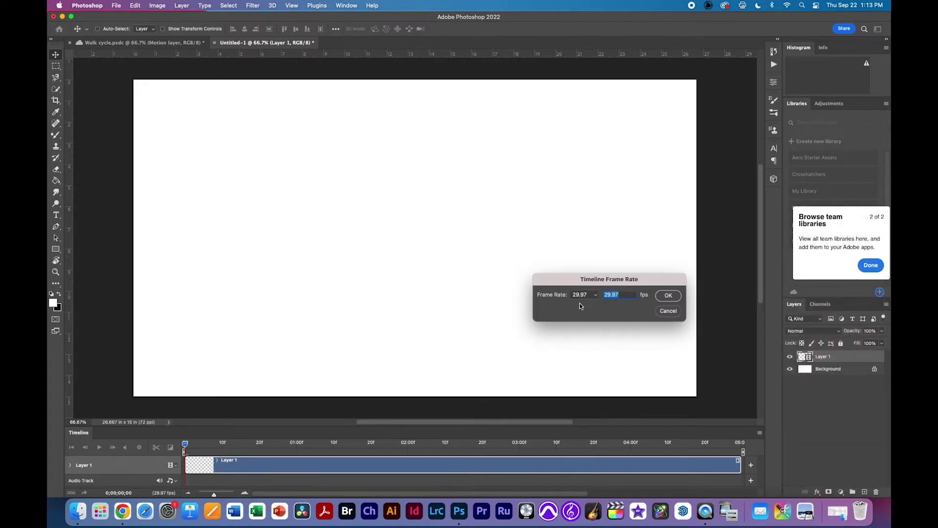
{"action": "type", "text": "12"}
{"action": "left_click", "coordinate": [668, 296]}
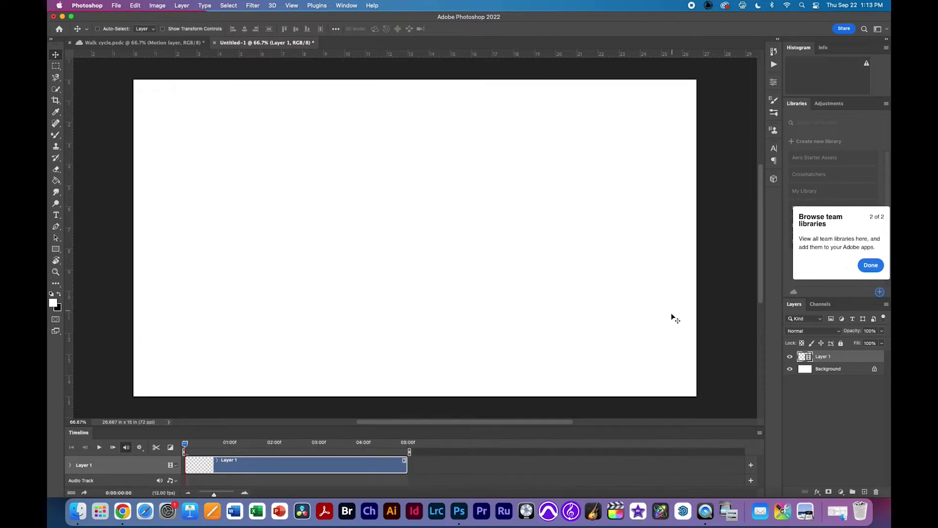
{"action": "mouse_move", "coordinate": [191, 447]}
{"action": "left_mouse_down"}
{"action": "mouse_move", "coordinate": [367, 445]}
{"action": "mouse_move", "coordinate": [195, 447]}
{"action": "left_mouse_up"}
{"action": "left_click", "coordinate": [184, 8]}
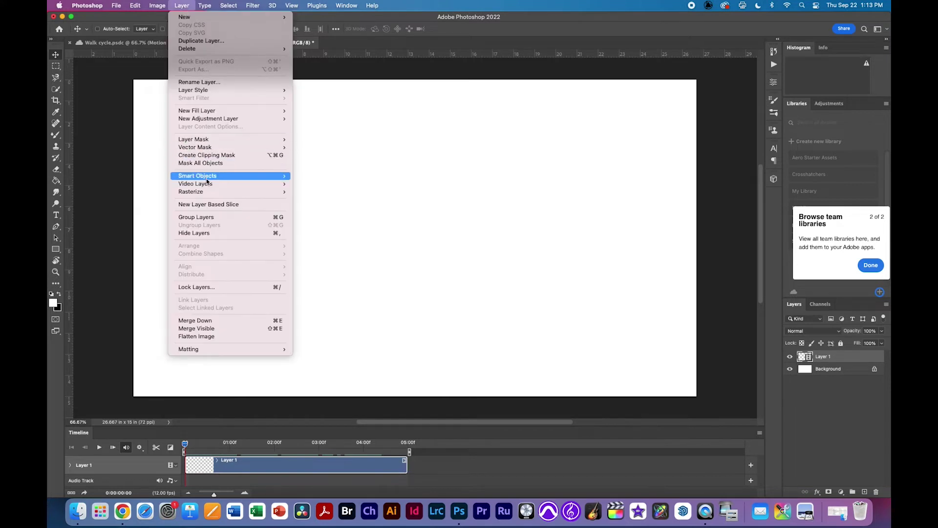
- Import walking man.mov as a new video layer, Layer 2, above Layer 1
{"action": "mouse_move", "coordinate": [205, 183]}
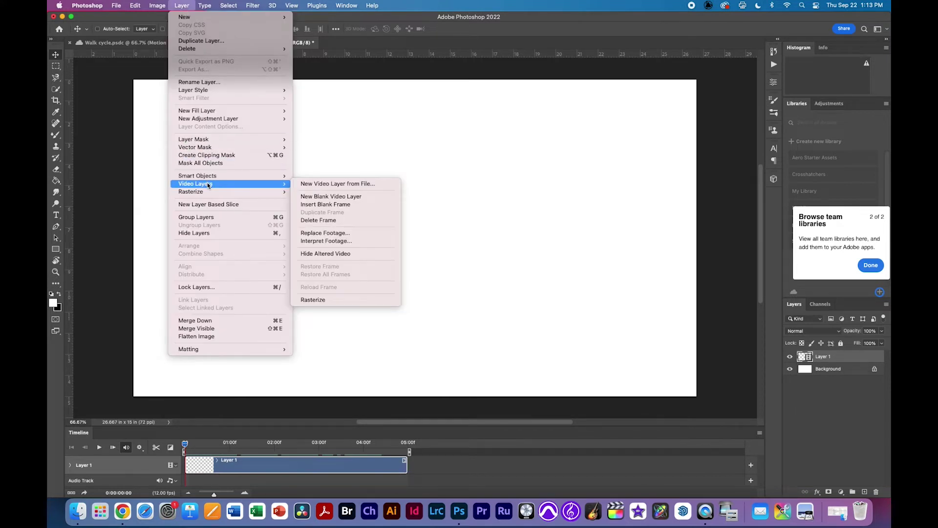
{"action": "left_click", "coordinate": [348, 185]}
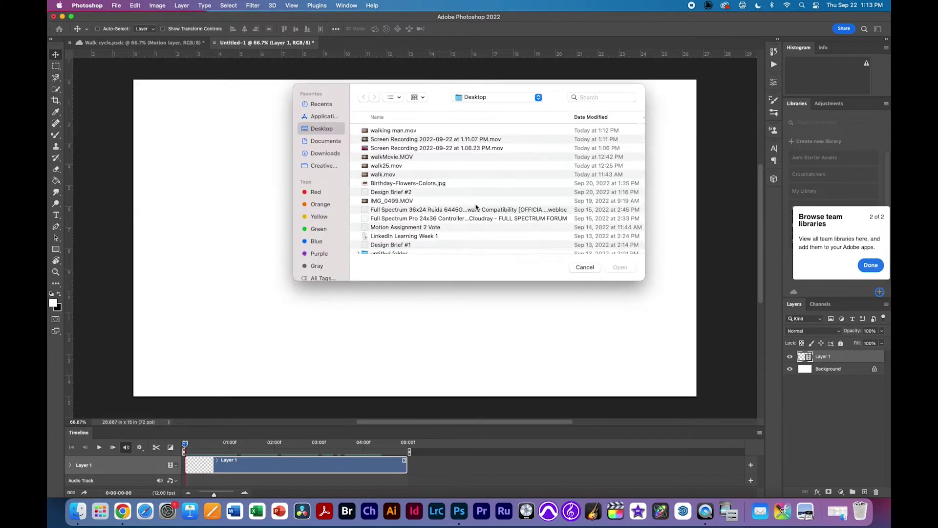
{"action": "left_click", "coordinate": [404, 131]}
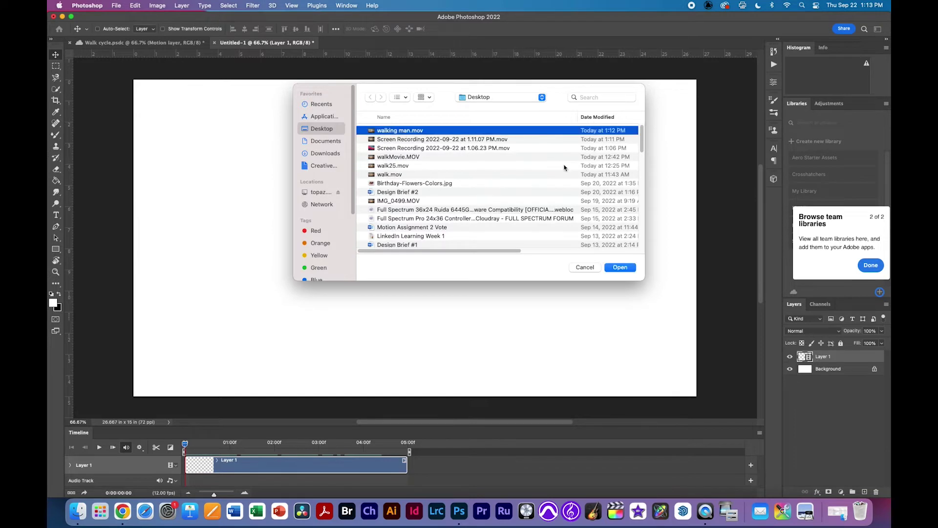
{"action": "left_click", "coordinate": [623, 267]}
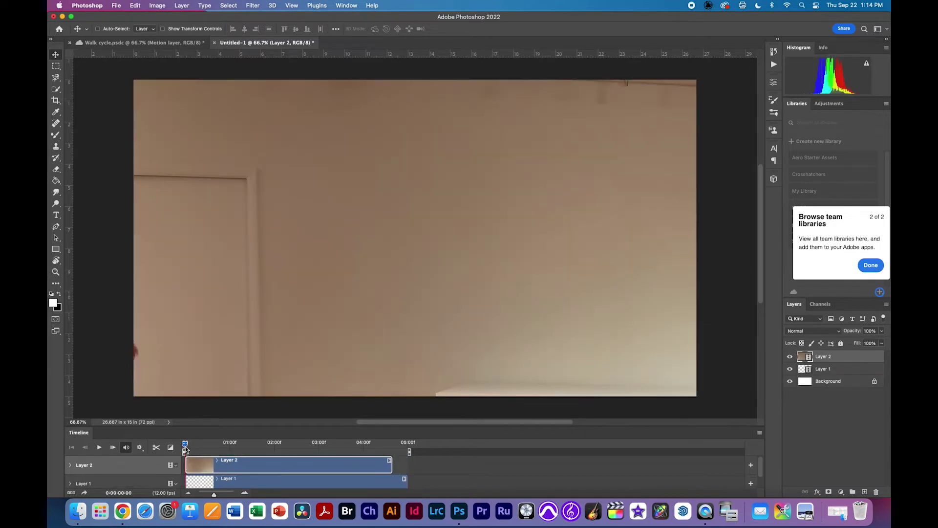
{"action": "left_click_drag", "start_coordinate": [185, 448], "coordinate": [209, 447]}
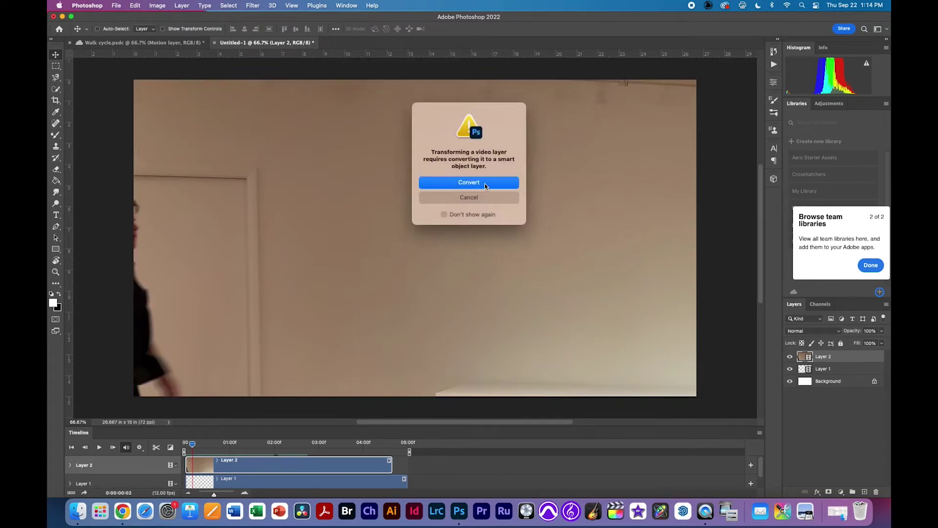
{"action": "left_click", "coordinate": [485, 184]}
- Convert the footage to a smart object, then scale it to about 59% and commit the resize
{"action": "left_click_drag", "start_coordinate": [594, 360], "coordinate": [491, 198]}
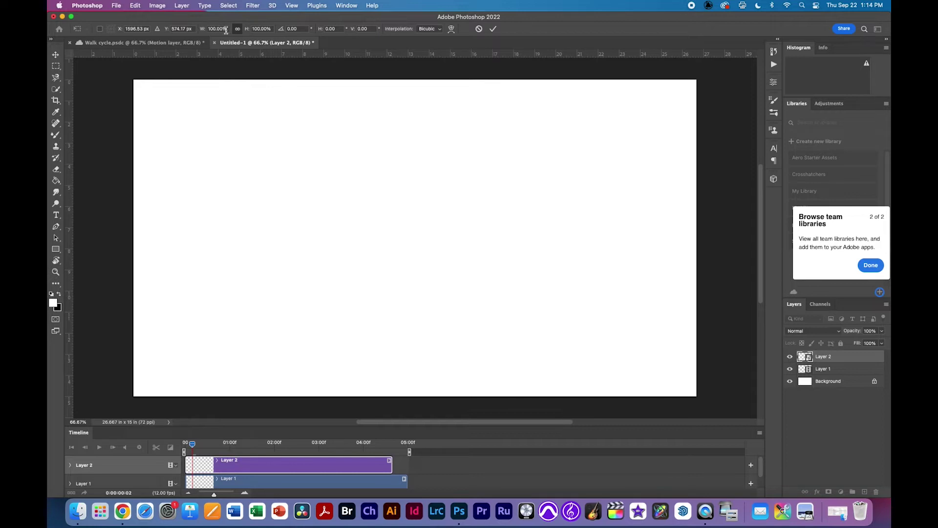
{"action": "left_click_drag", "start_coordinate": [205, 30], "coordinate": [182, 31]}
{"action": "left_click_drag", "start_coordinate": [405, 166], "coordinate": [248, 172]}
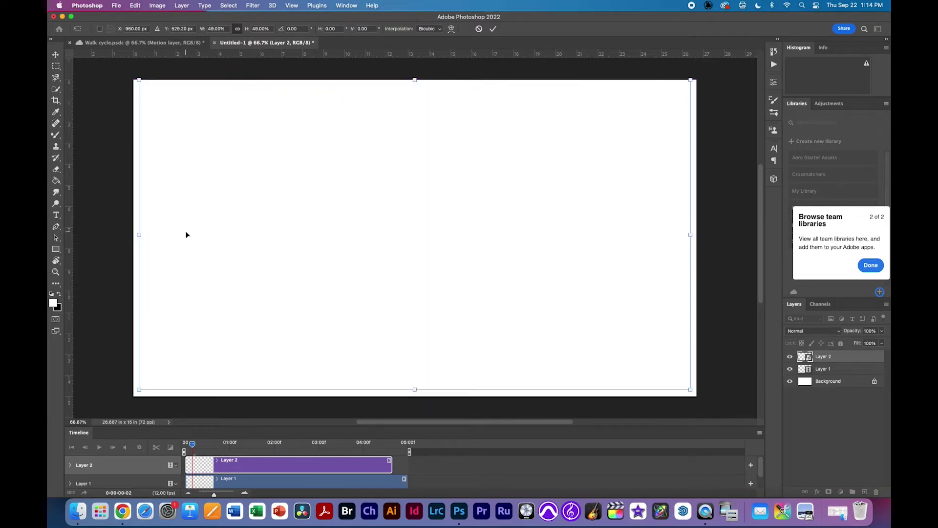
{"action": "left_click_drag", "start_coordinate": [140, 235], "coordinate": [91, 235]}
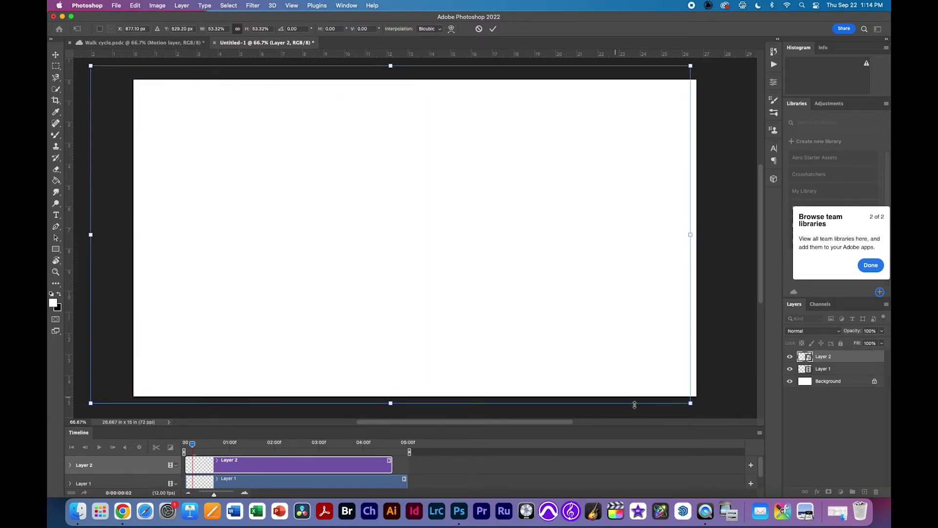
{"action": "left_click_drag", "start_coordinate": [689, 235], "coordinate": [754, 235]}
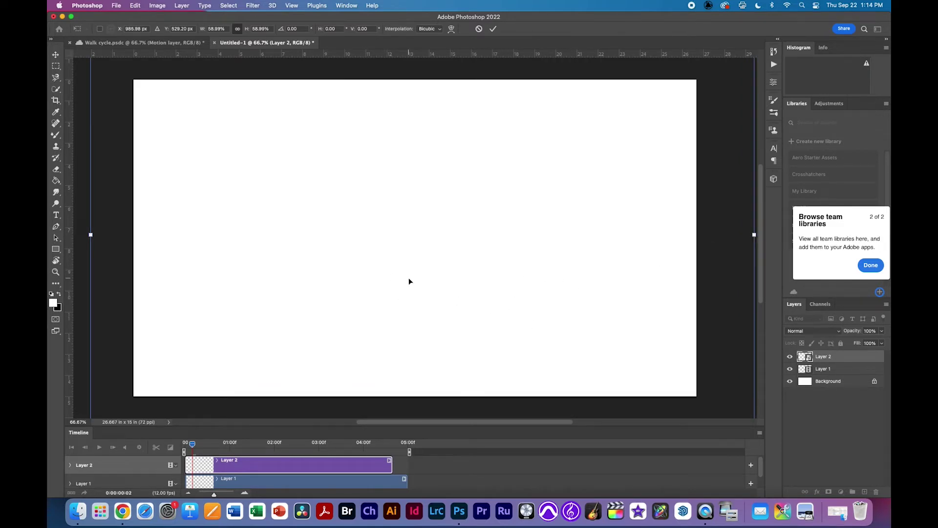
{"action": "key", "text": "Return"}
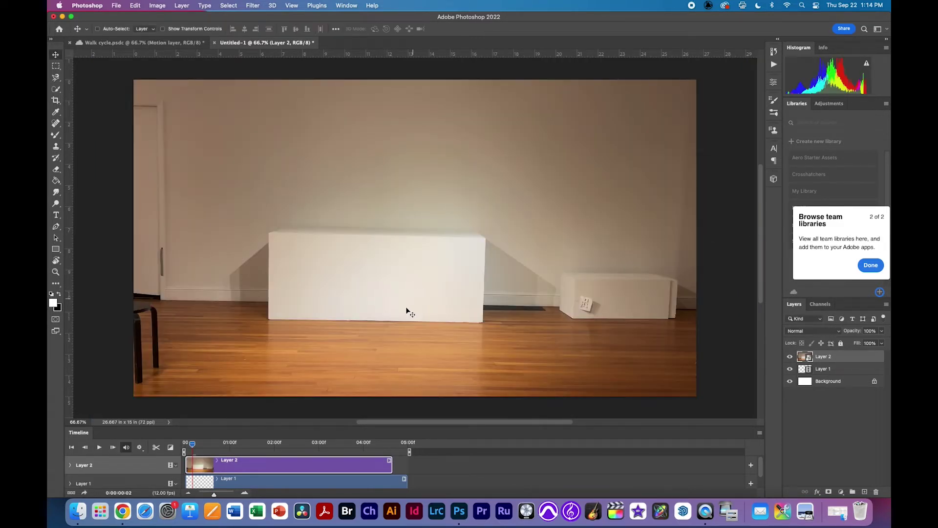
- Rescale and center the walking footage at about 52% so it fills the canvas
{"action": "left_click_drag", "start_coordinate": [214, 442], "coordinate": [315, 444]}
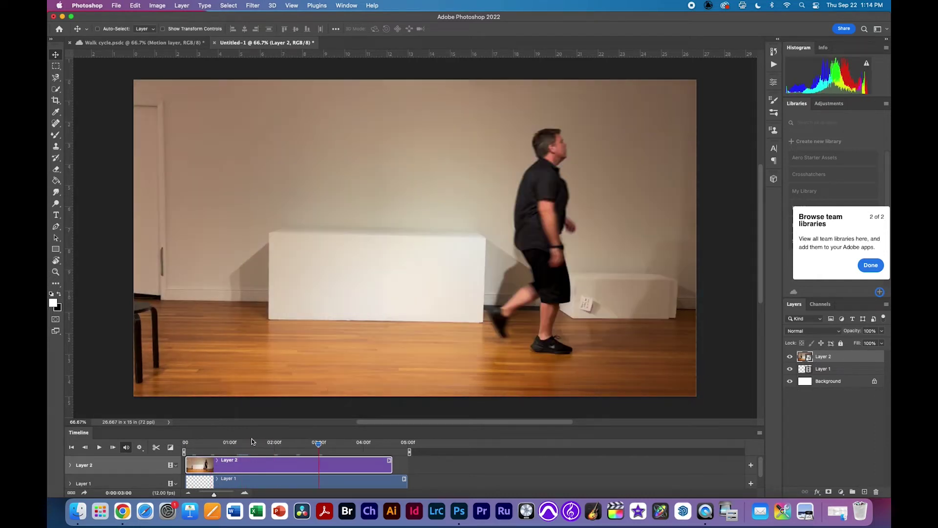
{"action": "left_click", "coordinate": [227, 443]}
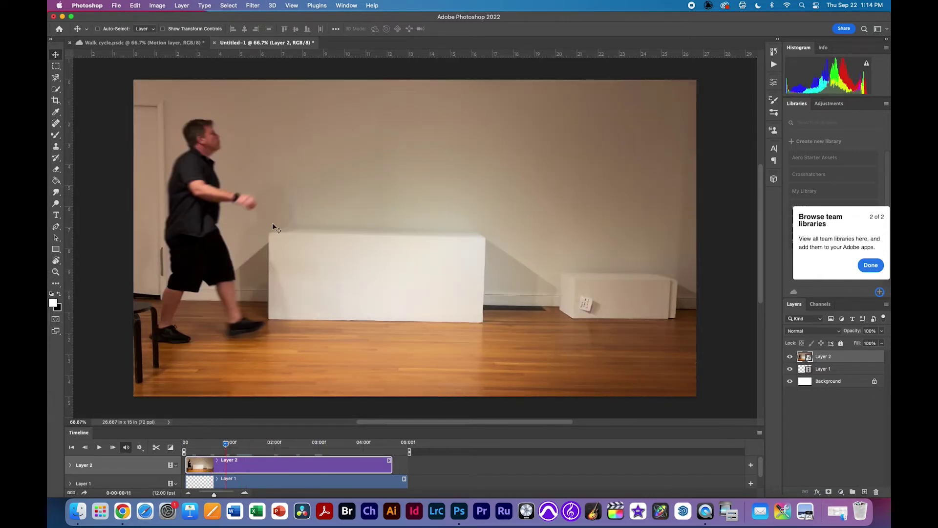
{"action": "key", "text": "super+t"}
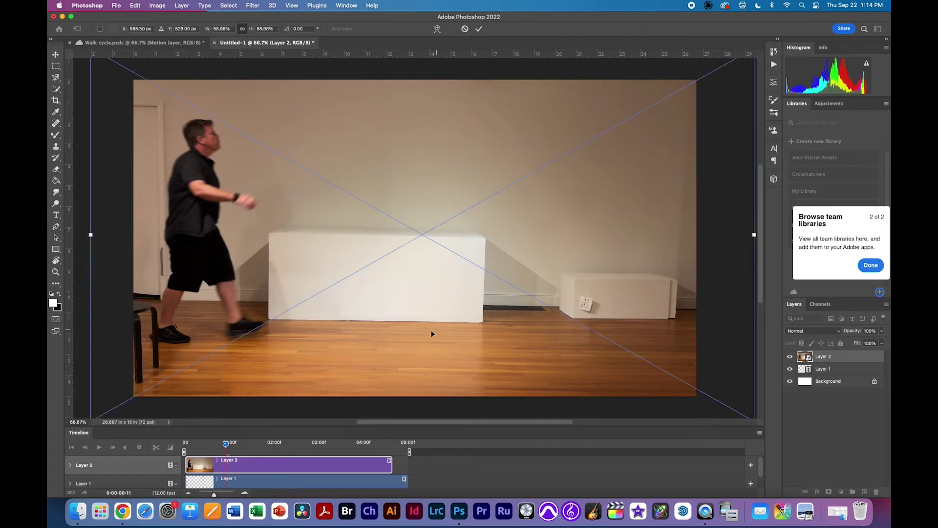
{"action": "left_click_drag", "start_coordinate": [89, 235], "coordinate": [75, 235]}
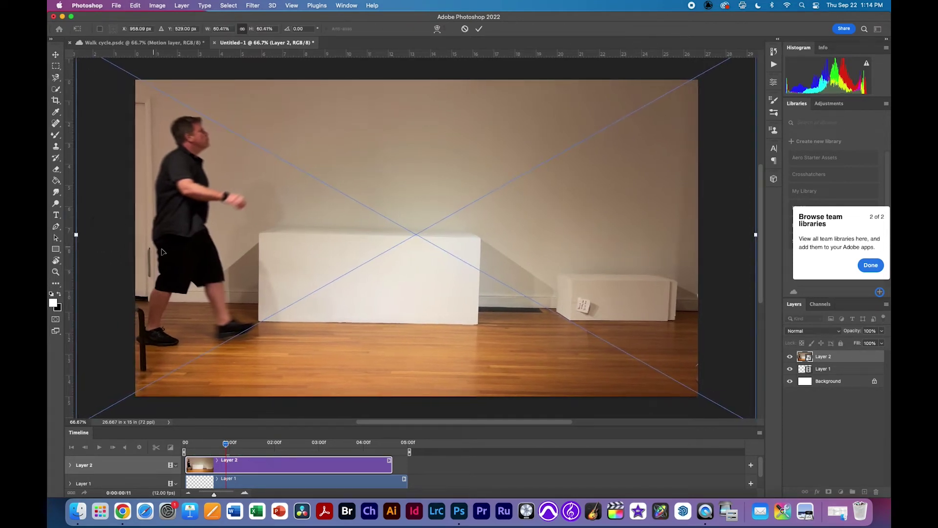
{"action": "left_click_drag", "start_coordinate": [424, 279], "coordinate": [469, 290]}
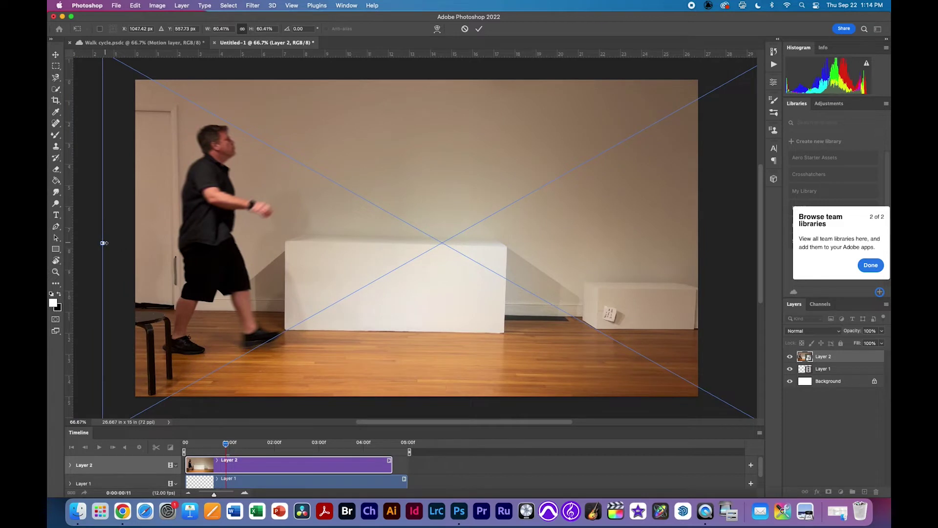
{"action": "left_click_drag", "start_coordinate": [103, 242], "coordinate": [74, 239]}
{"action": "mouse_move", "coordinate": [252, 266]}
{"action": "left_mouse_down"}
{"action": "mouse_move", "coordinate": [297, 260]}
{"action": "mouse_move", "coordinate": [254, 267]}
{"action": "left_mouse_up"}
{"action": "left_click_drag", "start_coordinate": [159, 270], "coordinate": [212, 256]}
{"action": "left_click_drag", "start_coordinate": [467, 384], "coordinate": [488, 372]}
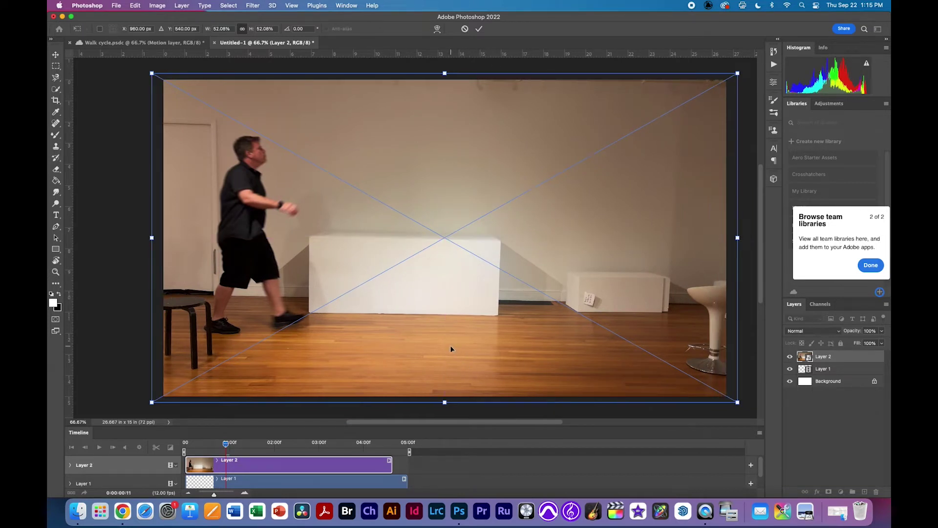
{"action": "key", "text": "Return"}
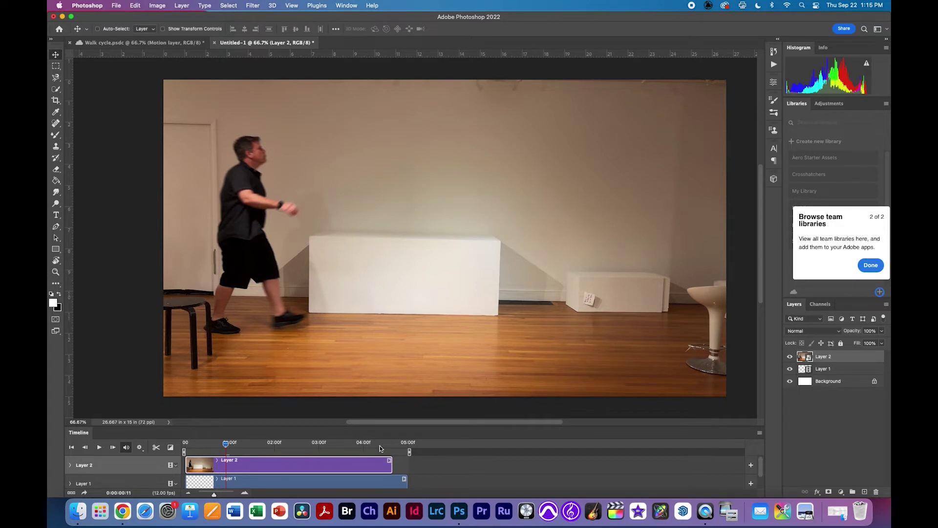
- Delete Layer 1 and the Background layer, leaving only the walk video's Layer 2
{"action": "left_click", "coordinate": [808, 374]}
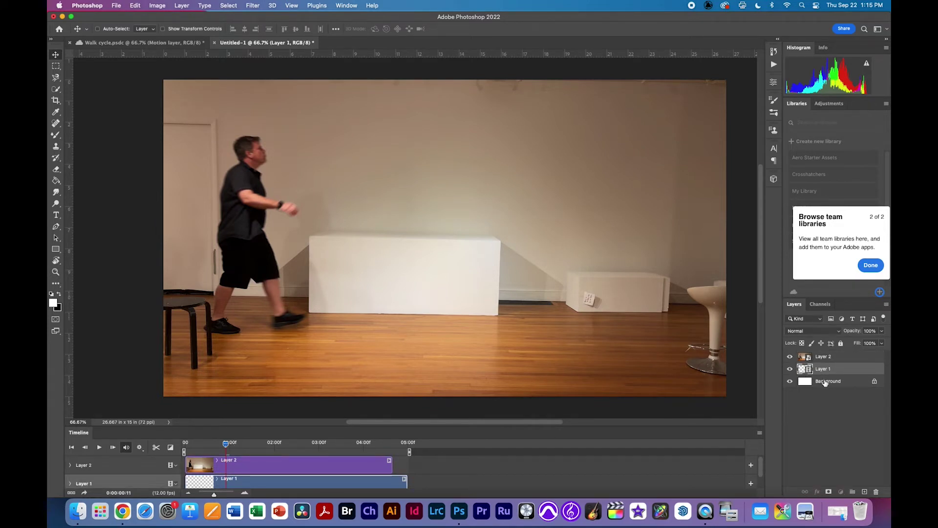
{"action": "left_click", "coordinate": [823, 382]}
{"action": "left_click_drag", "start_coordinate": [822, 384], "coordinate": [876, 492]}
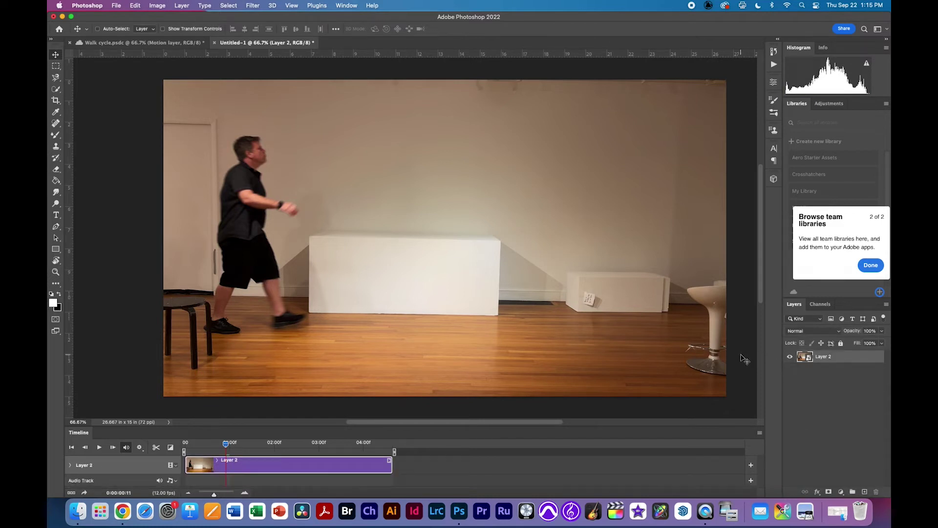
- Scrub the timeline playhead forward through the walk clip and back to the start
{"action": "left_click", "coordinate": [259, 443]}
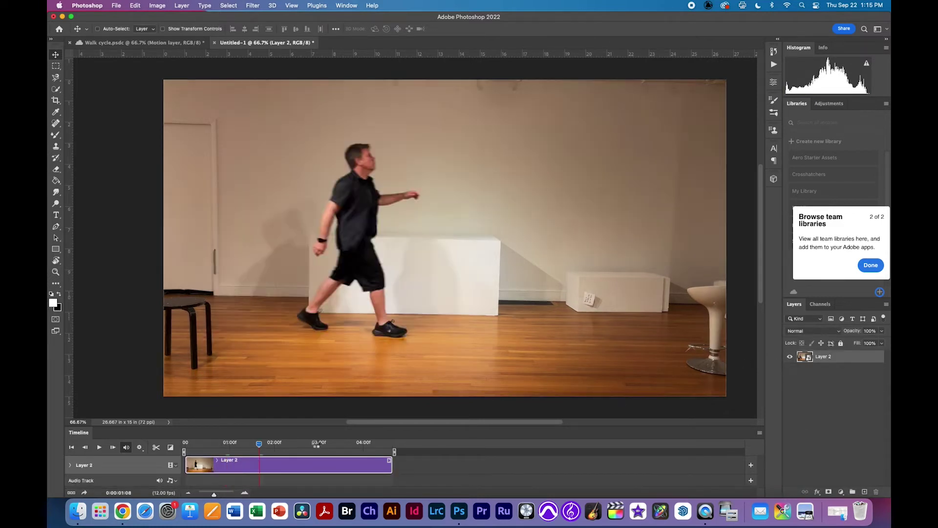
{"action": "left_click_drag", "start_coordinate": [317, 445], "coordinate": [344, 446]}
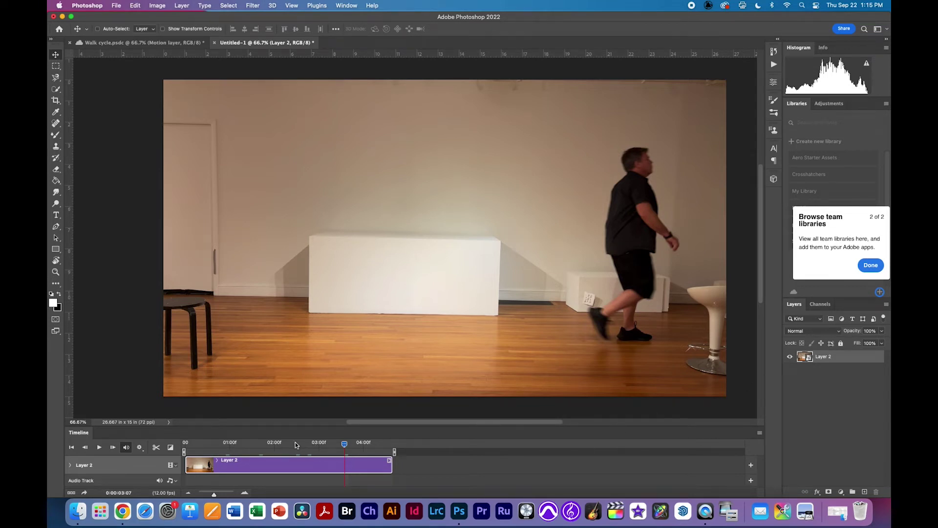
{"action": "left_click_drag", "start_coordinate": [299, 446], "coordinate": [180, 444]}
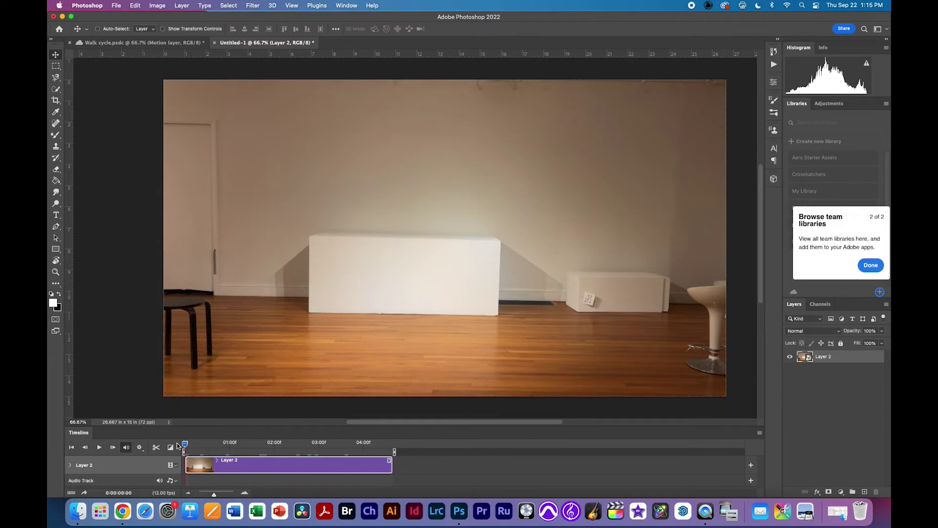
{"action": "left_click", "coordinate": [759, 433]}
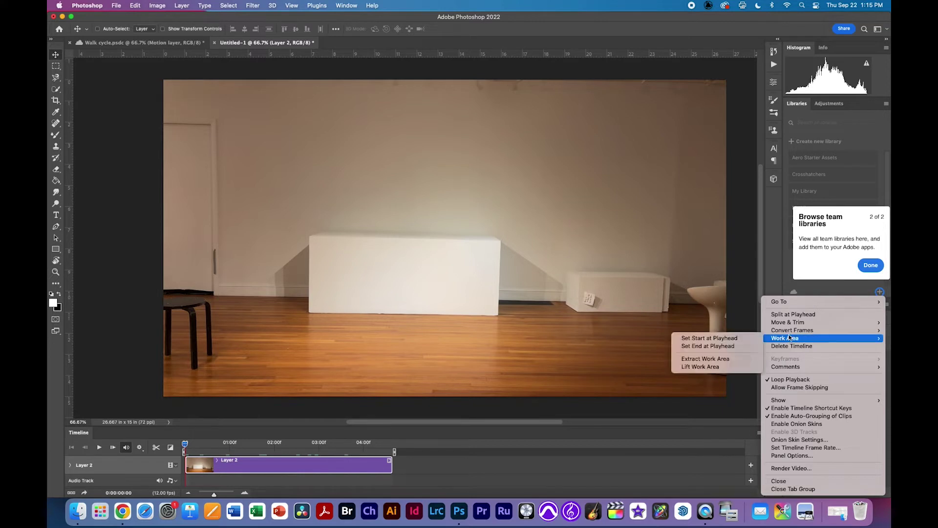
- Flatten the walk video into frame layers Frame 0–55 and delete the original Layer 2
{"action": "mouse_move", "coordinate": [790, 334]}
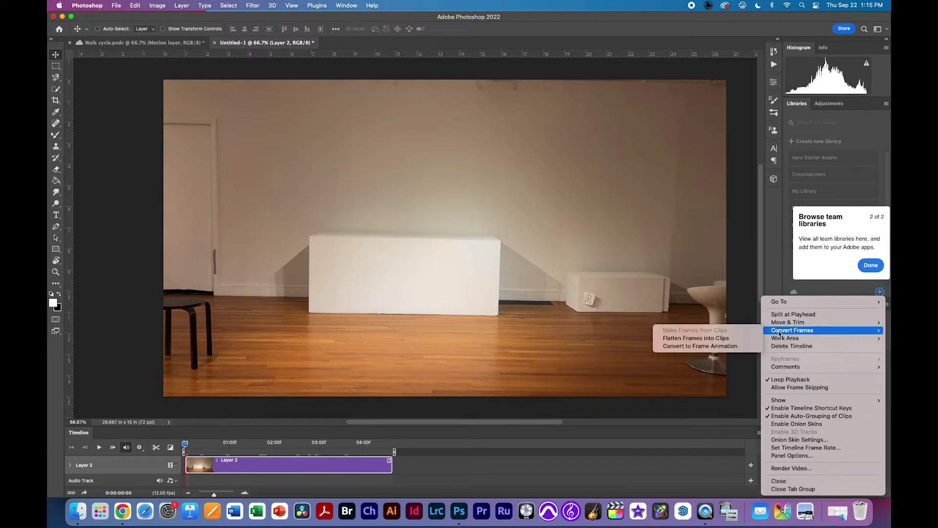
{"action": "left_click", "coordinate": [730, 341]}
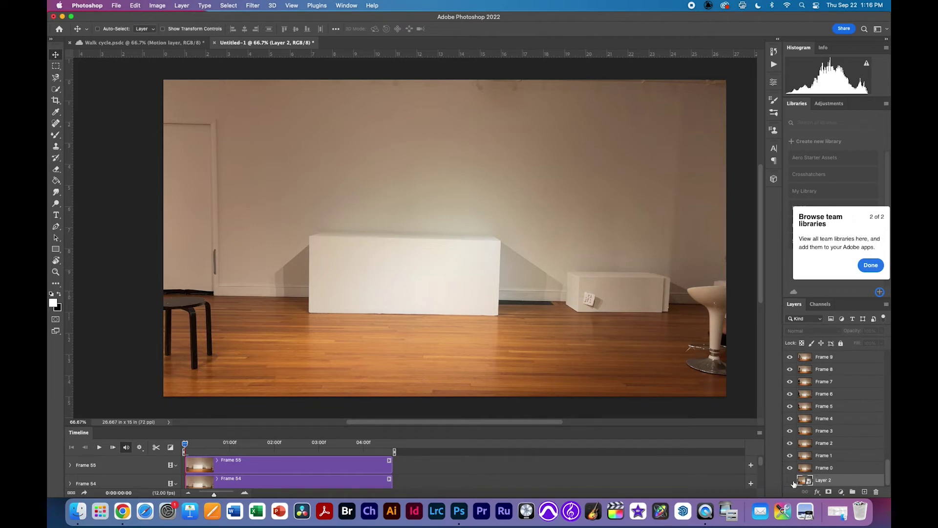
{"action": "left_click_drag", "start_coordinate": [805, 482], "coordinate": [876, 491]}
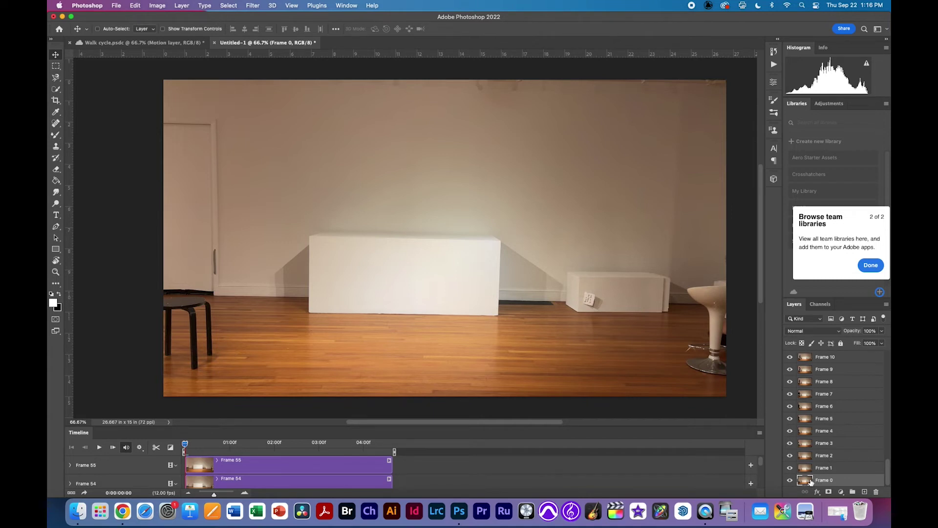
- Select all Frame layers, reverse their order with Layer > Arrange > Reverse, then switch to Walk cycle
{"action": "scroll", "coordinate": [813, 450], "scroll_direction": "up", "scroll_amount": 15}
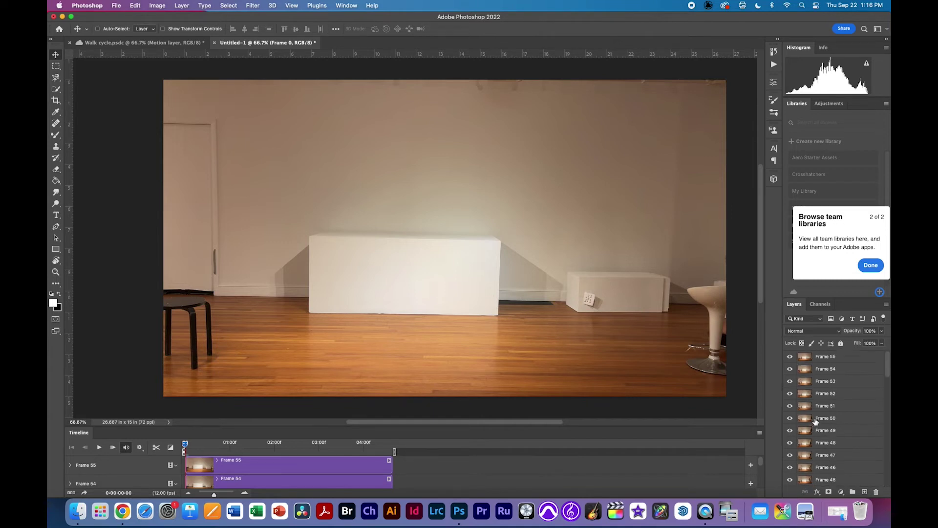
{"action": "left_click", "coordinate": [807, 358], "text": "shift"}
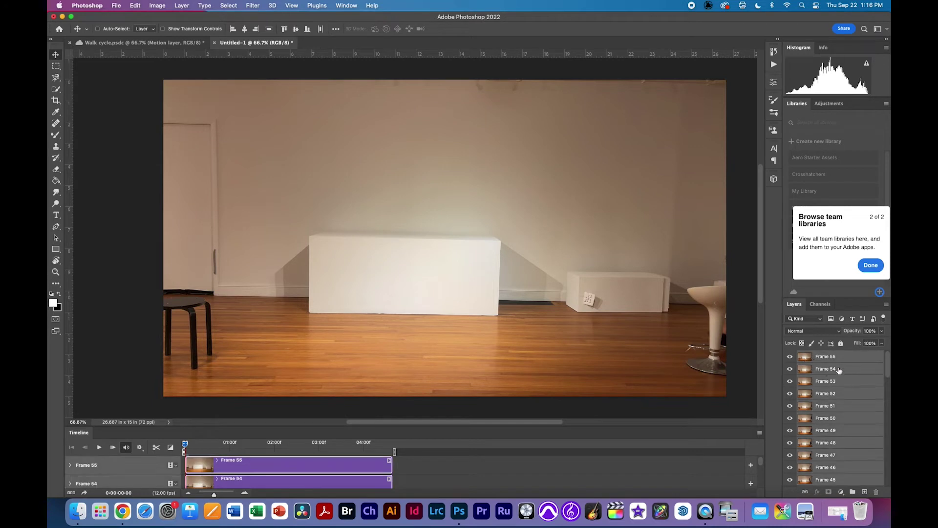
{"action": "scroll", "coordinate": [815, 414], "scroll_direction": "down", "scroll_amount": 10}
{"action": "scroll", "coordinate": [815, 414], "scroll_direction": "up", "scroll_amount": 10}
{"action": "left_click", "coordinate": [188, 5]}
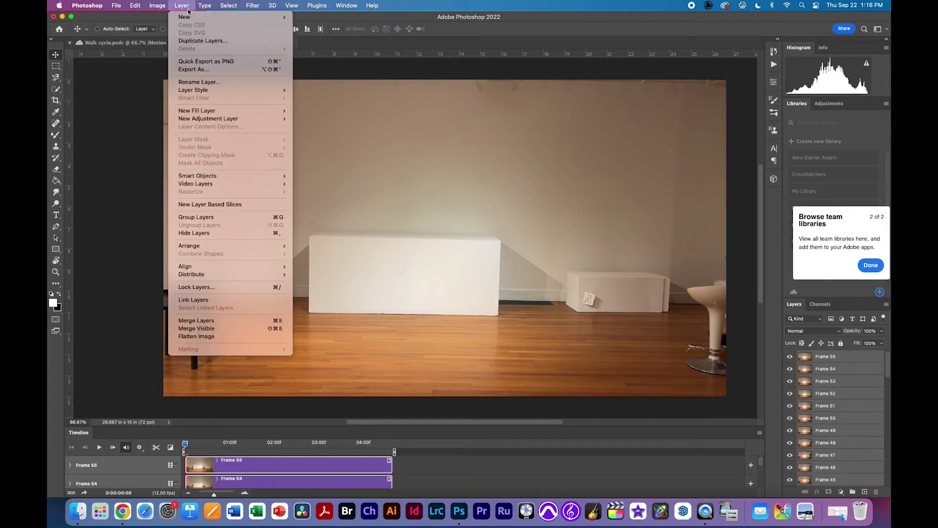
{"action": "mouse_move", "coordinate": [199, 268]}
{"action": "mouse_move", "coordinate": [213, 246]}
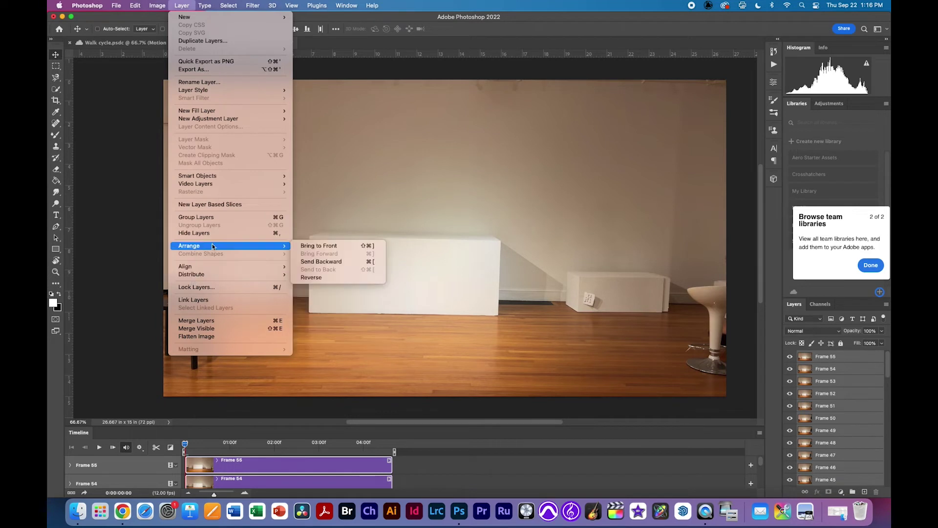
{"action": "left_click", "coordinate": [311, 277]}
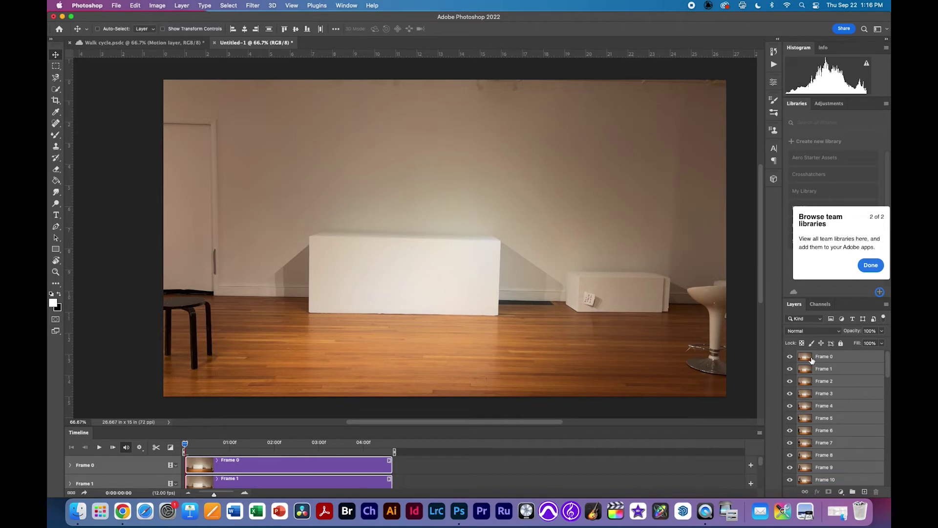
{"action": "left_click", "coordinate": [154, 42]}
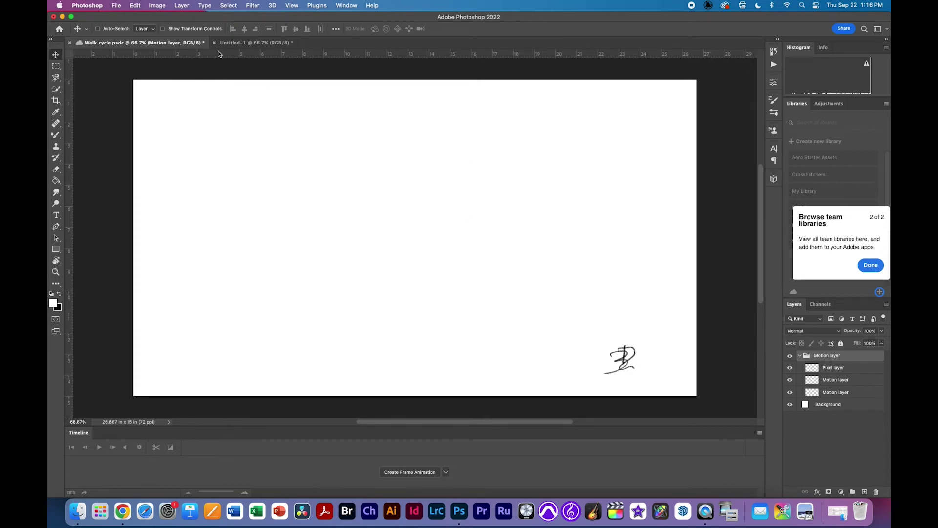
- Group the Untitled-1 frame layers and drag Group 1 into the Walk cycle document
{"action": "left_click", "coordinate": [249, 43]}
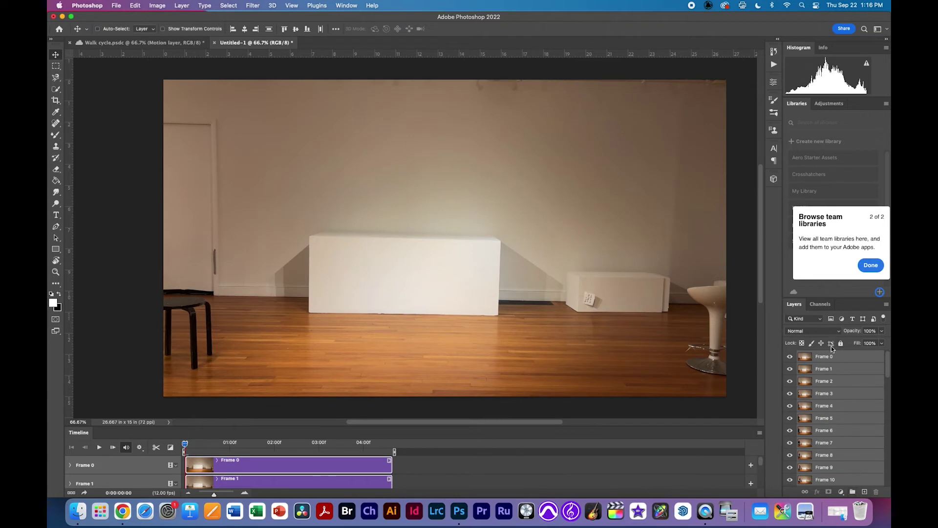
{"action": "left_click", "coordinate": [851, 492]}
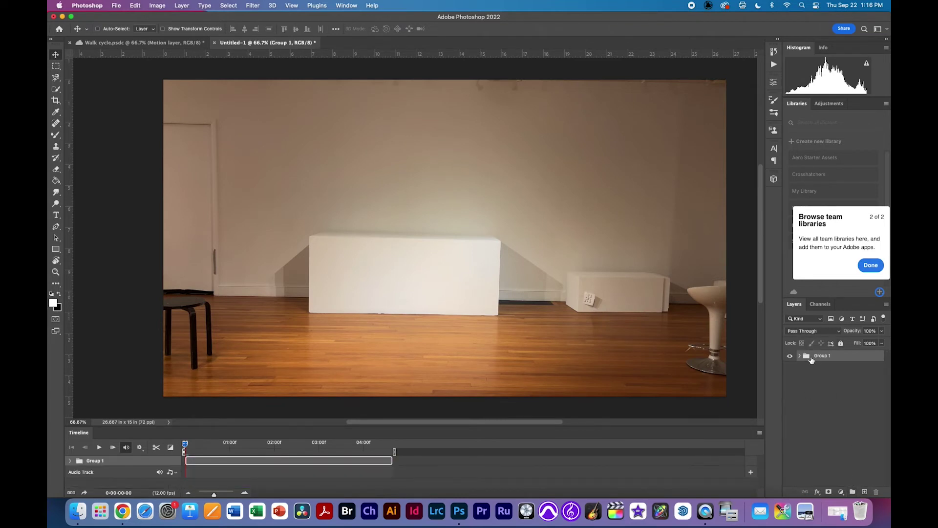
{"action": "left_click_drag", "start_coordinate": [294, 44], "coordinate": [131, 262]}
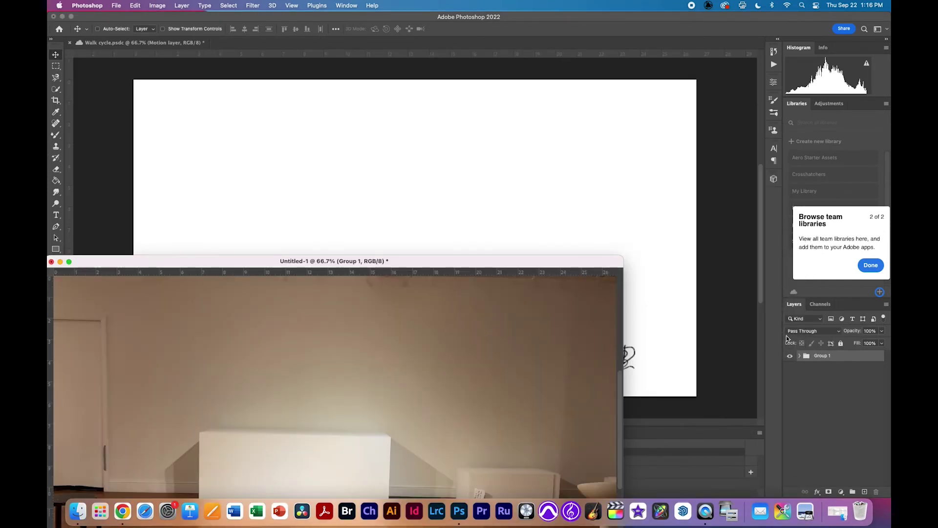
{"action": "left_click_drag", "start_coordinate": [803, 354], "coordinate": [490, 245]}
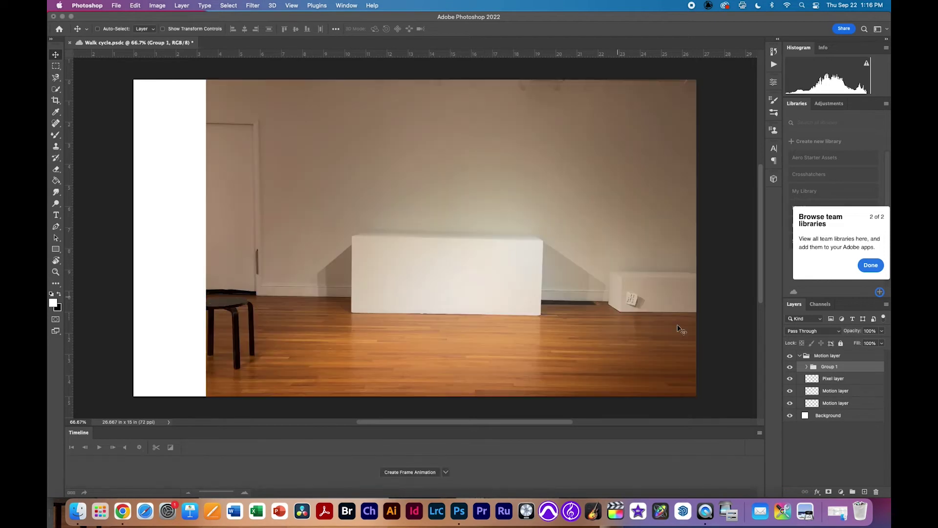
- Move Frame 0 through Frame 55 out of Group 1 into Motion layer and delete the empty group
{"action": "left_click", "coordinate": [807, 368]}
{"action": "left_click", "coordinate": [819, 380]}
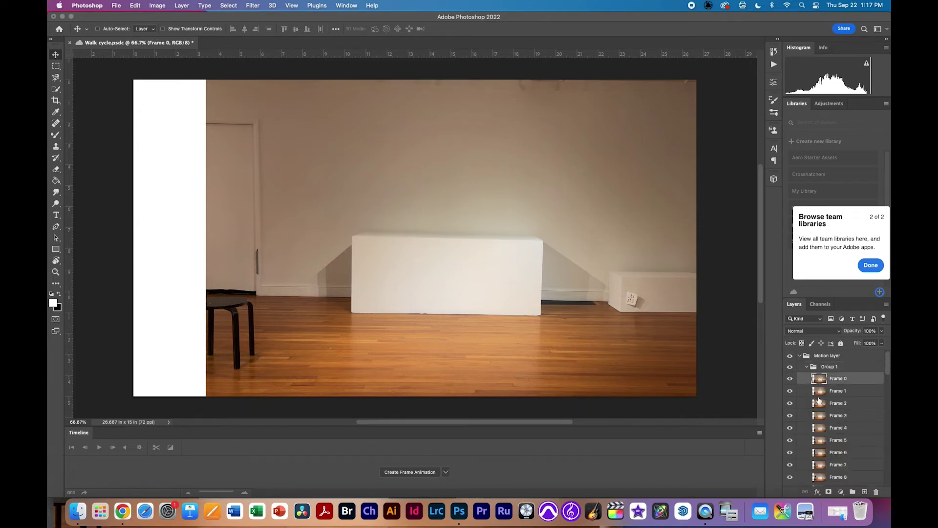
{"action": "scroll", "coordinate": [819, 400], "scroll_direction": "down", "scroll_amount": 5}
{"action": "left_click", "coordinate": [819, 431], "text": "shift"}
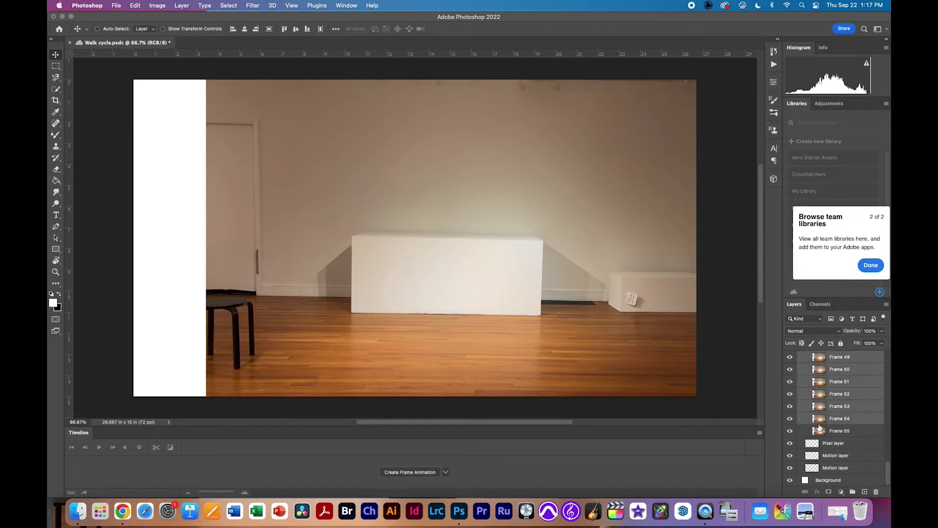
{"action": "double_click", "coordinate": [819, 435]}
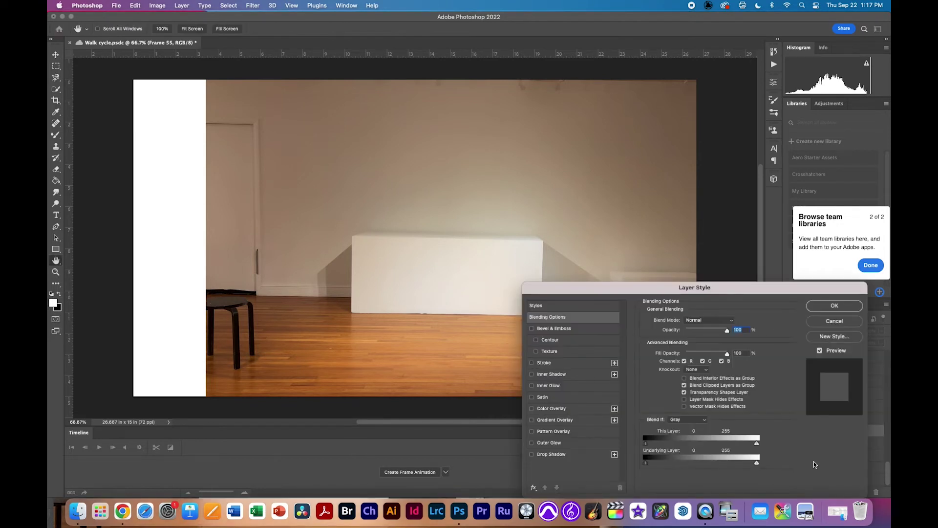
{"action": "left_click", "coordinate": [835, 321]}
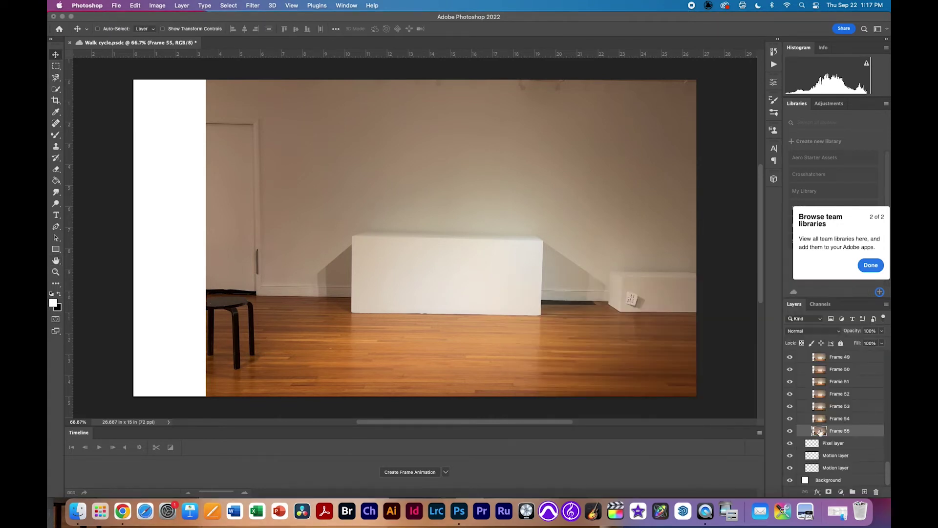
{"action": "scroll", "coordinate": [821, 429], "scroll_direction": "up", "scroll_amount": 15}
{"action": "left_click", "coordinate": [816, 380], "text": "shift"}
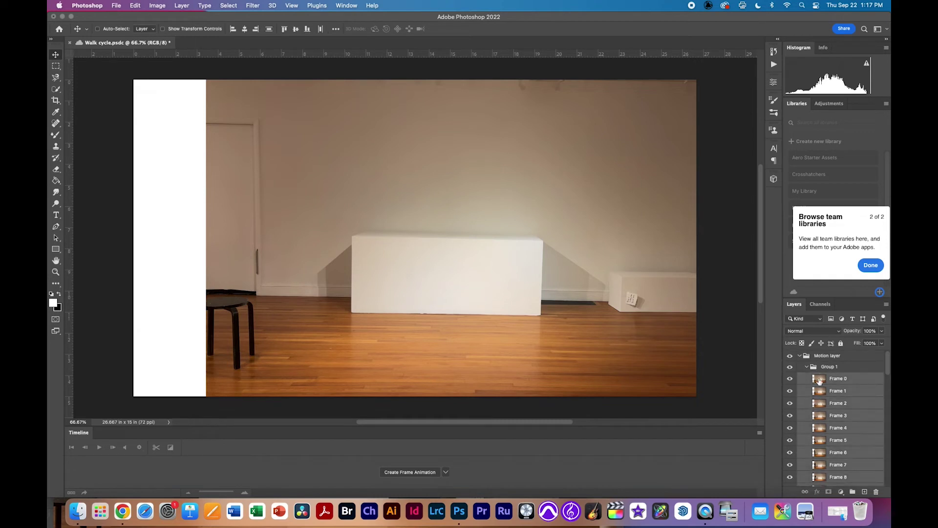
{"action": "mouse_move", "coordinate": [820, 381]}
{"action": "left_mouse_down"}
{"action": "mouse_move", "coordinate": [821, 361]}
{"action": "mouse_move", "coordinate": [821, 373]}
{"action": "left_mouse_up"}
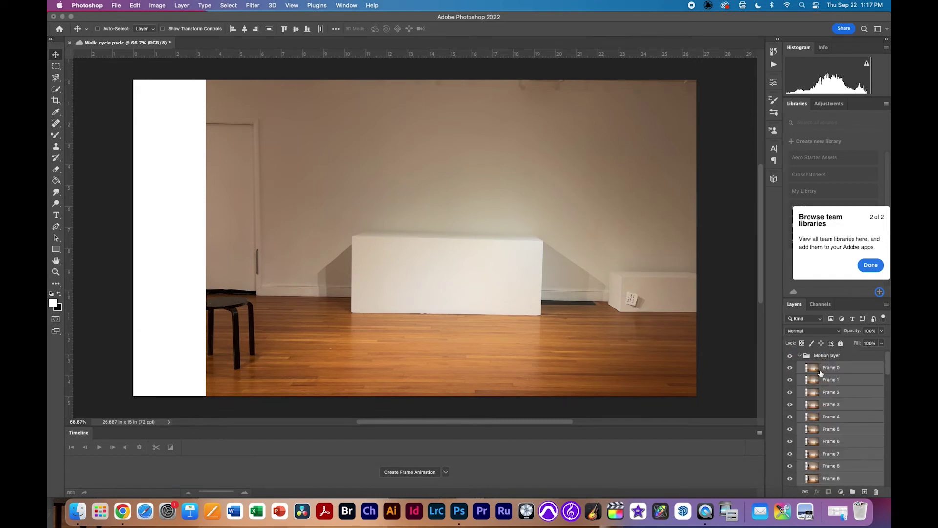
{"action": "scroll", "coordinate": [817, 369], "scroll_direction": "down", "scroll_amount": 15}
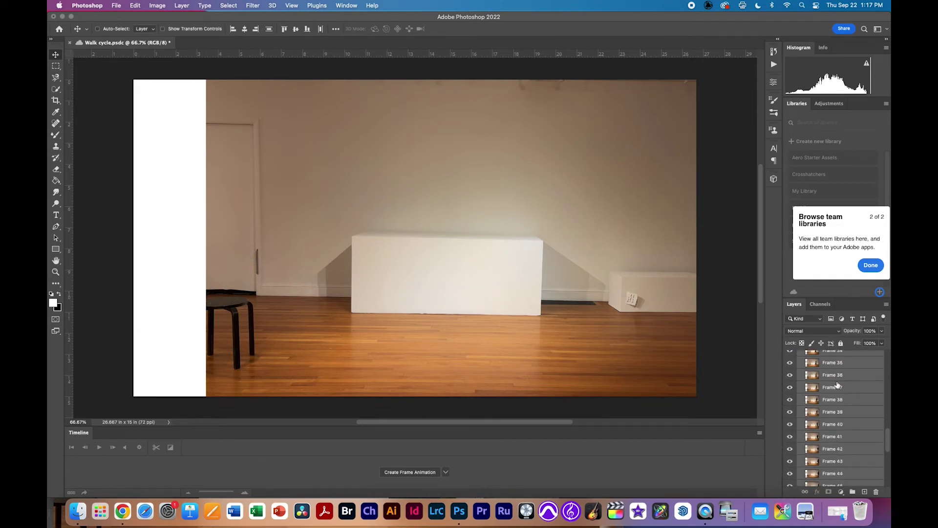
{"action": "left_click_drag", "start_coordinate": [824, 457], "coordinate": [876, 493]}
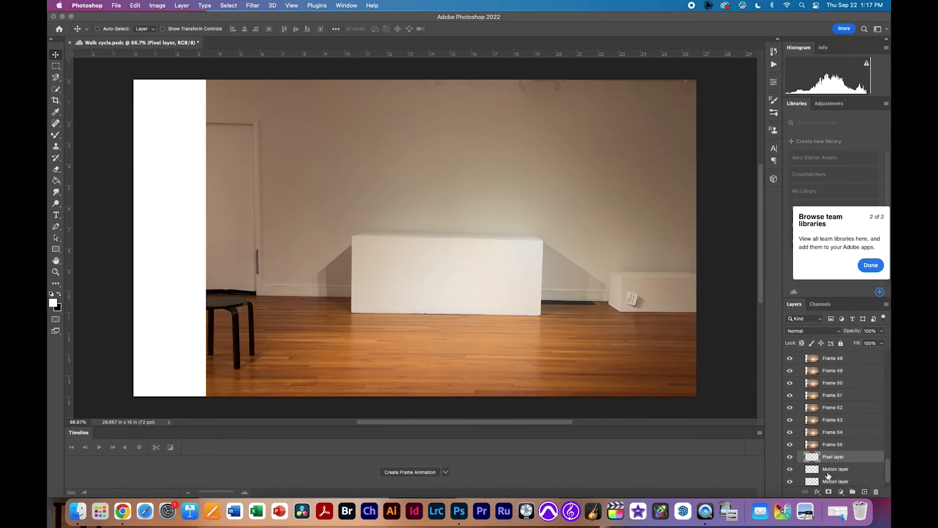
- Delete the leftover Pixel layer and two old Motion layers, then collapse the Motion layer group
{"action": "left_click", "coordinate": [876, 492]}
{"action": "left_click", "coordinate": [475, 170]}
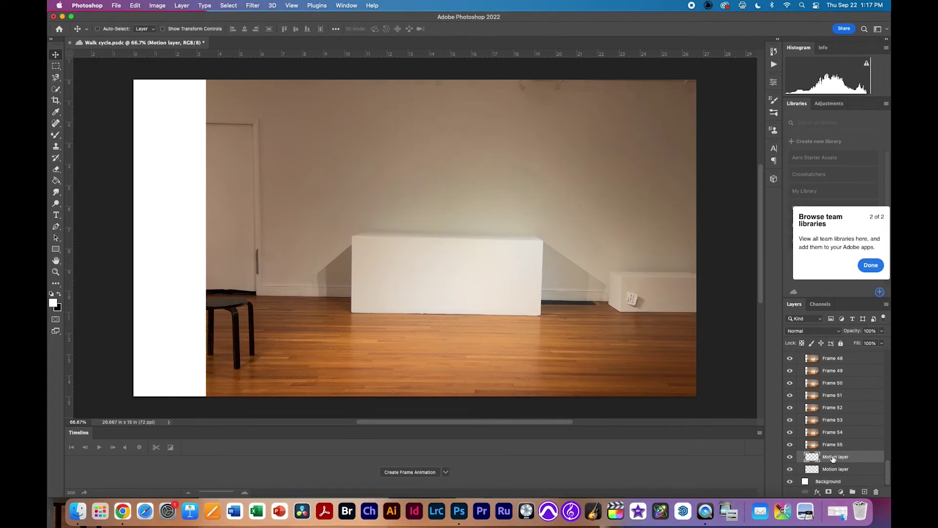
{"action": "left_click", "coordinate": [876, 492]}
{"action": "left_click", "coordinate": [477, 174]}
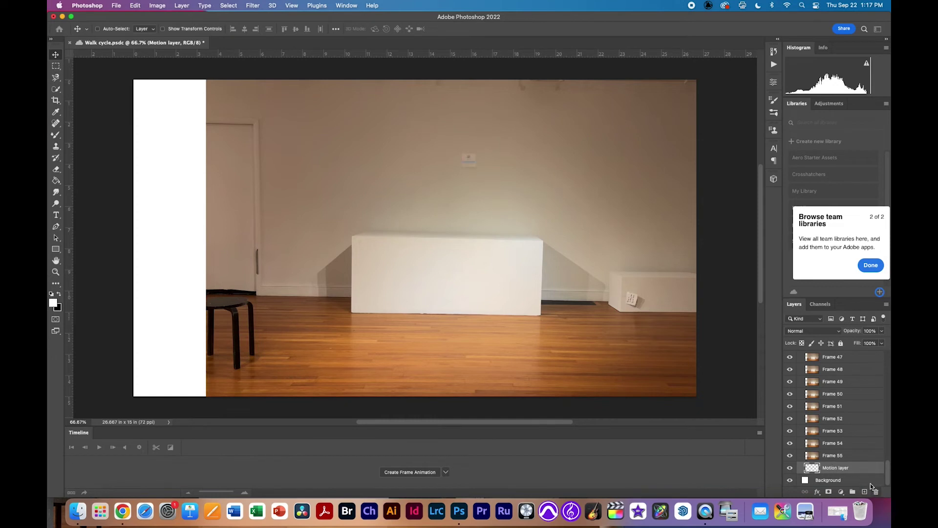
{"action": "left_click", "coordinate": [876, 491]}
{"action": "left_click", "coordinate": [497, 172]}
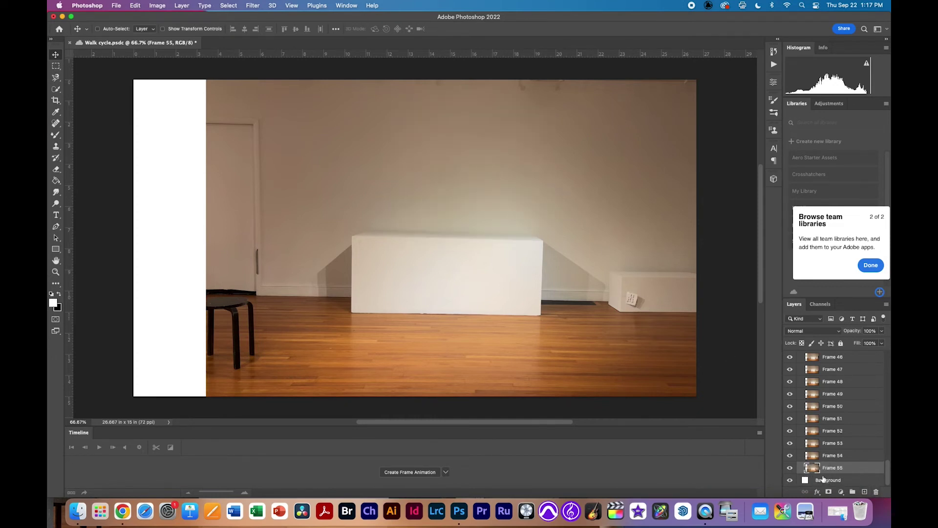
{"action": "scroll", "coordinate": [819, 431], "scroll_direction": "up", "scroll_amount": 10}
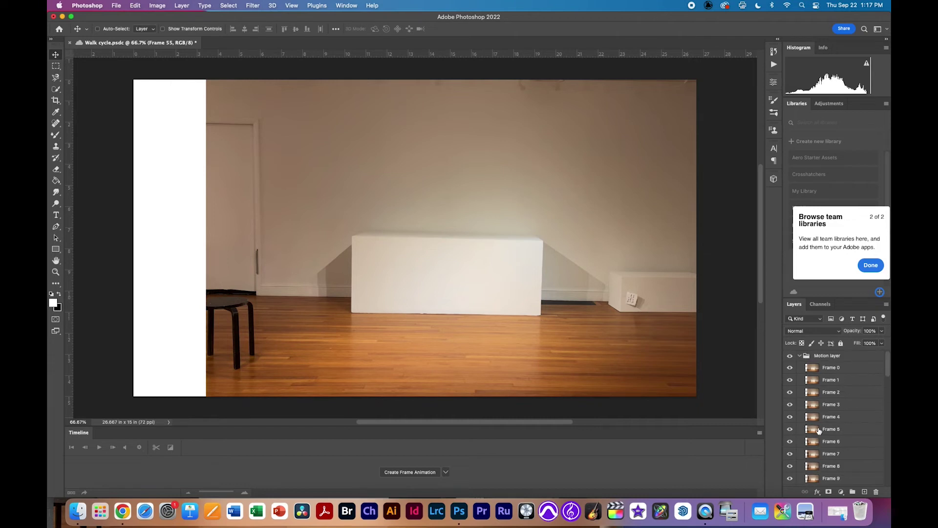
{"action": "left_click", "coordinate": [800, 356]}
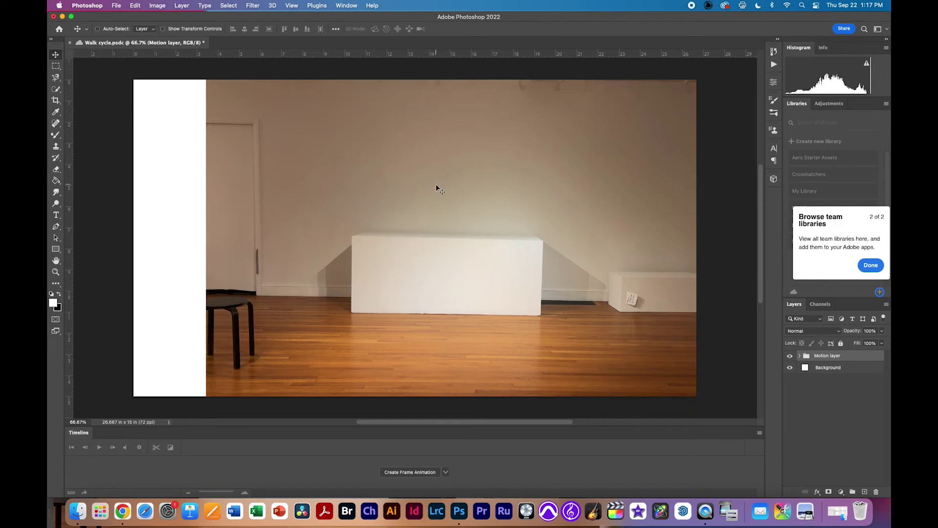
{"action": "left_click", "coordinate": [800, 356]}
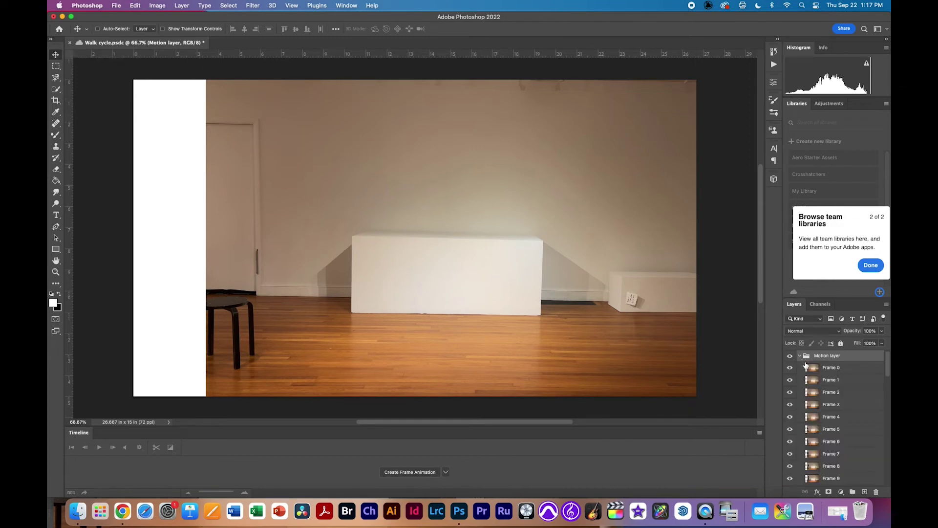
{"action": "left_click", "coordinate": [807, 369]}
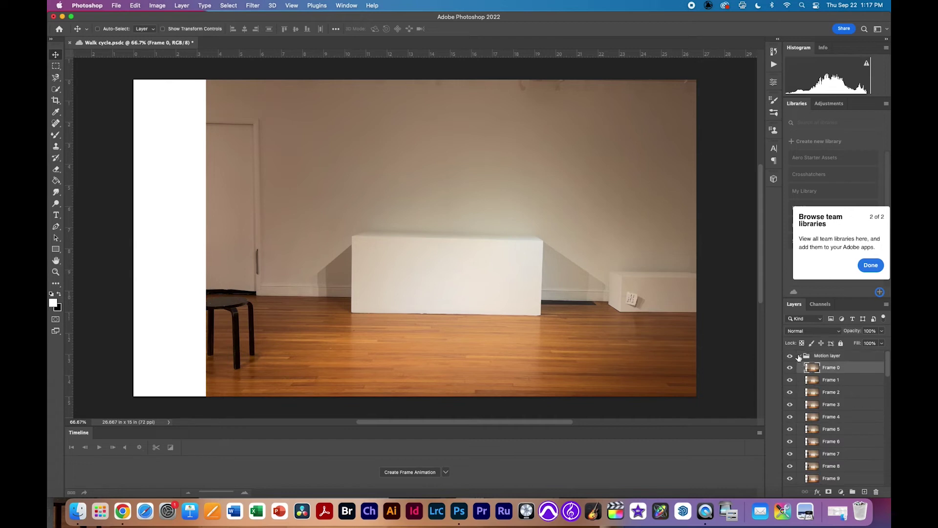
{"action": "left_click", "coordinate": [800, 357]}
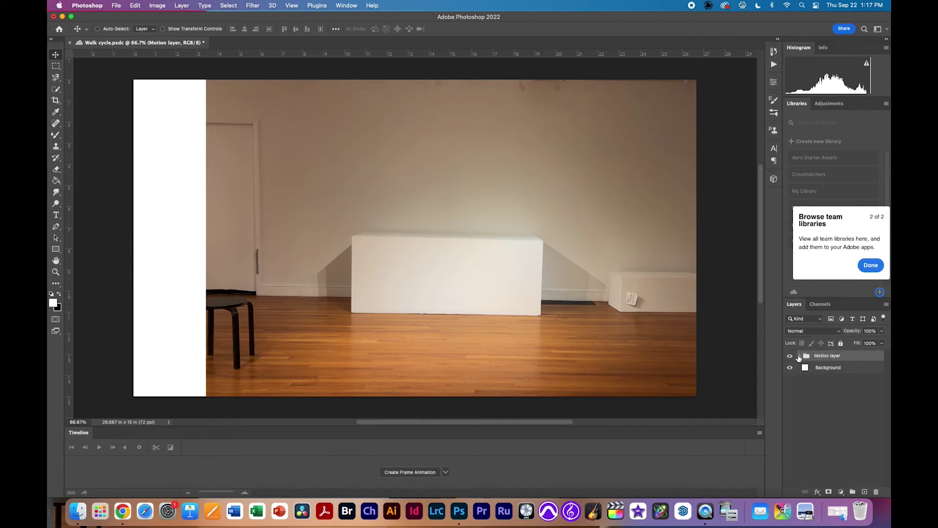
{"action": "left_click", "coordinate": [800, 356]}
{"action": "left_click", "coordinate": [814, 371]}
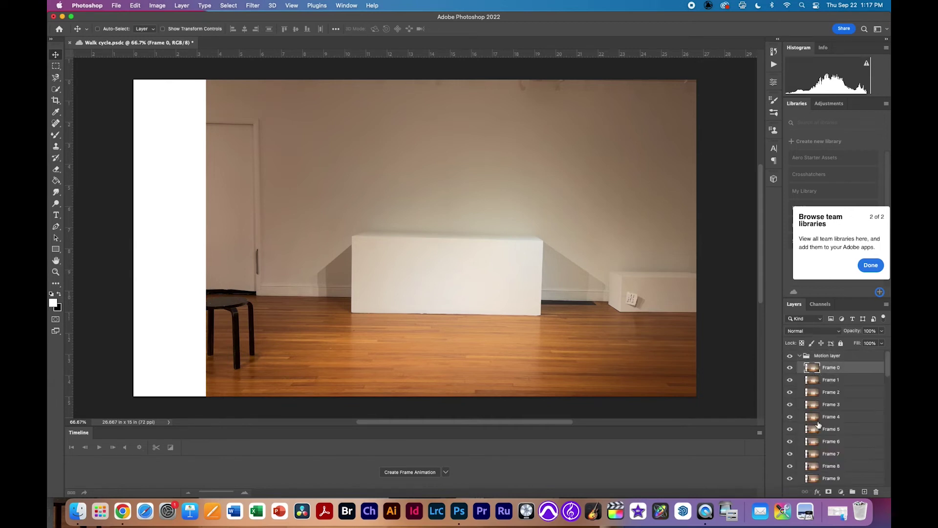
{"action": "scroll", "coordinate": [819, 425], "scroll_direction": "down", "scroll_amount": 1}
{"action": "scroll", "coordinate": [815, 456], "scroll_direction": "down", "scroll_amount": 10}
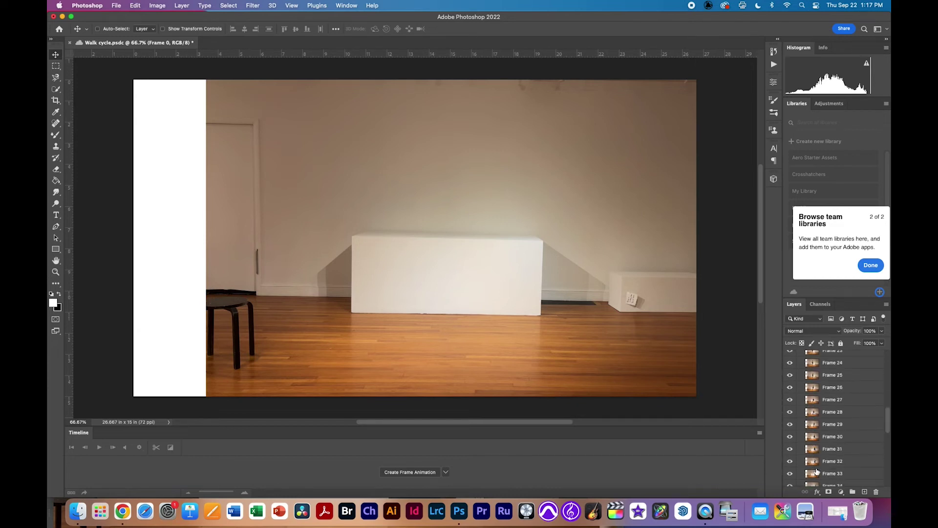
{"action": "scroll", "coordinate": [817, 469], "scroll_direction": "down", "scroll_amount": 10}
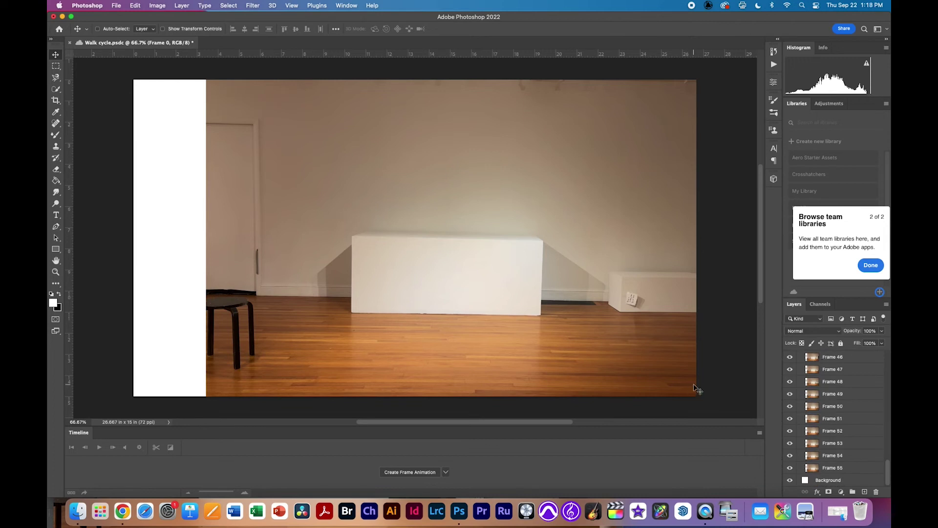
- Save the Walk cycle document with File > Save and close it
{"action": "left_click", "coordinate": [118, 5]}
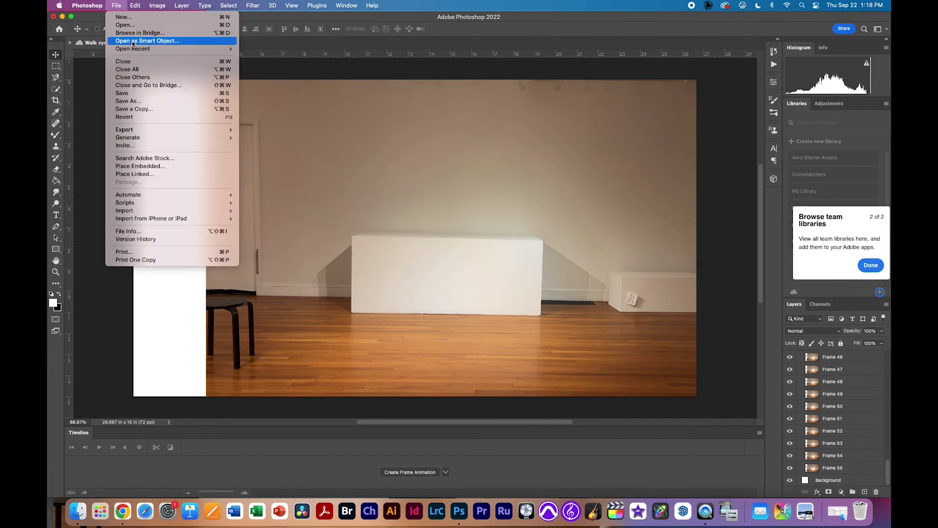
{"action": "left_click", "coordinate": [143, 96]}
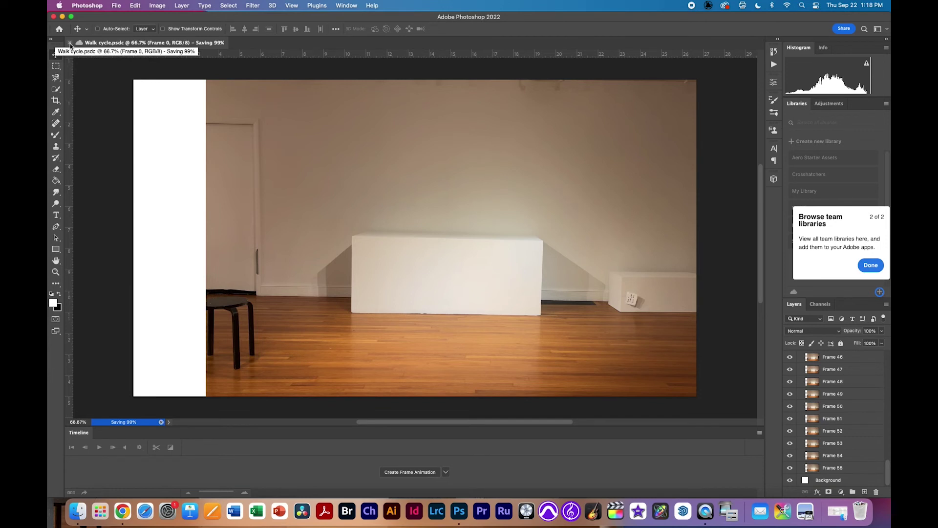
{"action": "left_click", "coordinate": [69, 43]}
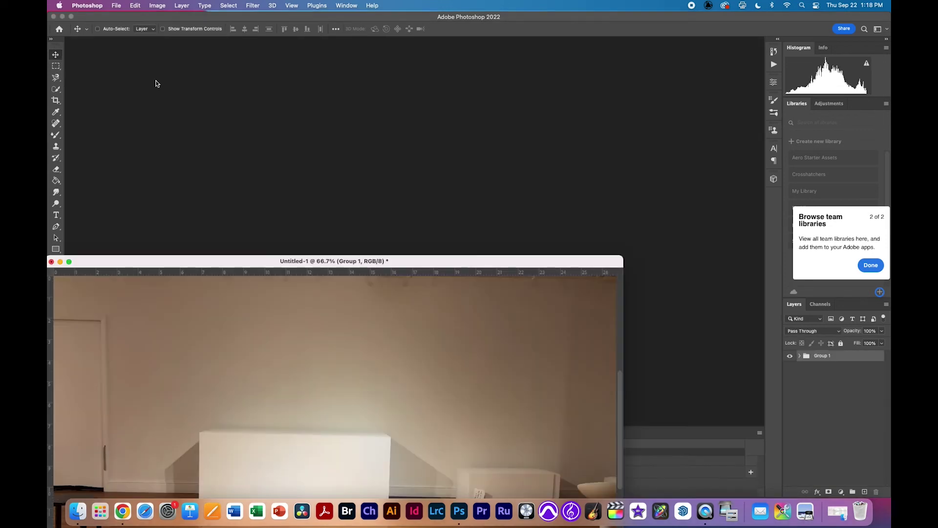
- Close the Untitled-1 document without saving its changes
{"action": "left_click_drag", "start_coordinate": [96, 266], "coordinate": [241, 172]}
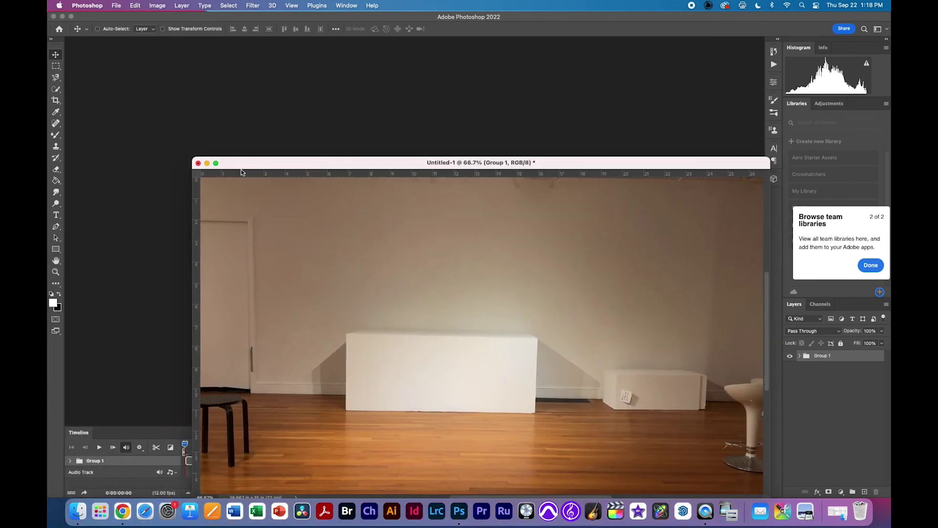
{"action": "left_click", "coordinate": [198, 162]}
{"action": "left_click", "coordinate": [460, 194]}
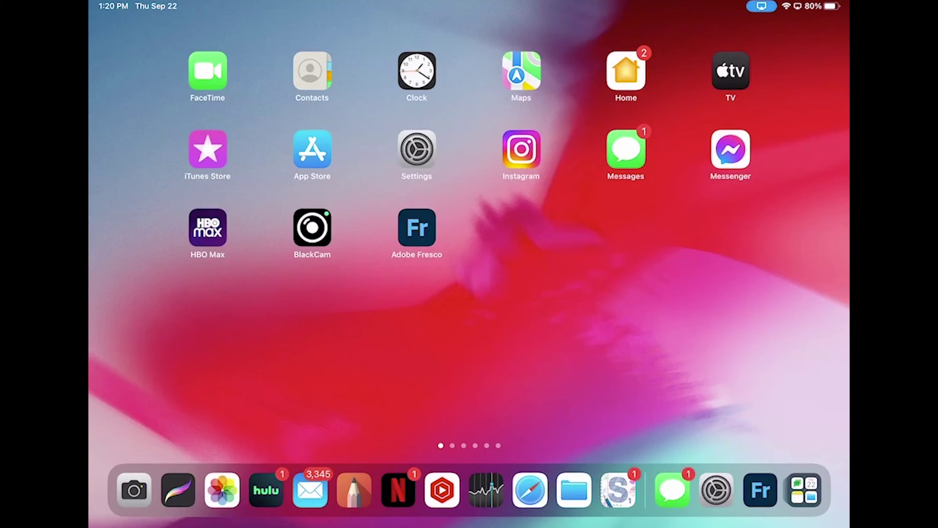
- Launch Adobe Fresco and open the Walk cycle card under Recent
{"action": "left_click", "coordinate": [417, 228]}
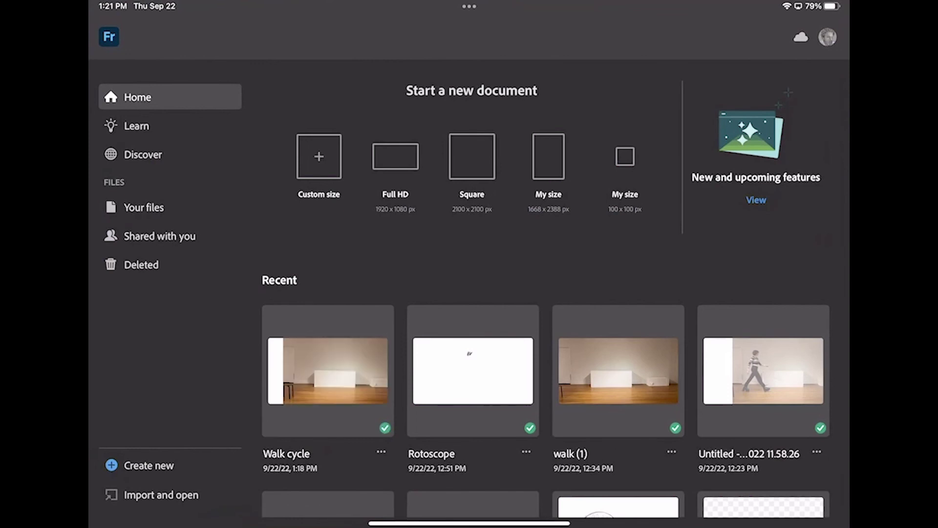
{"action": "left_click", "coordinate": [327, 370]}
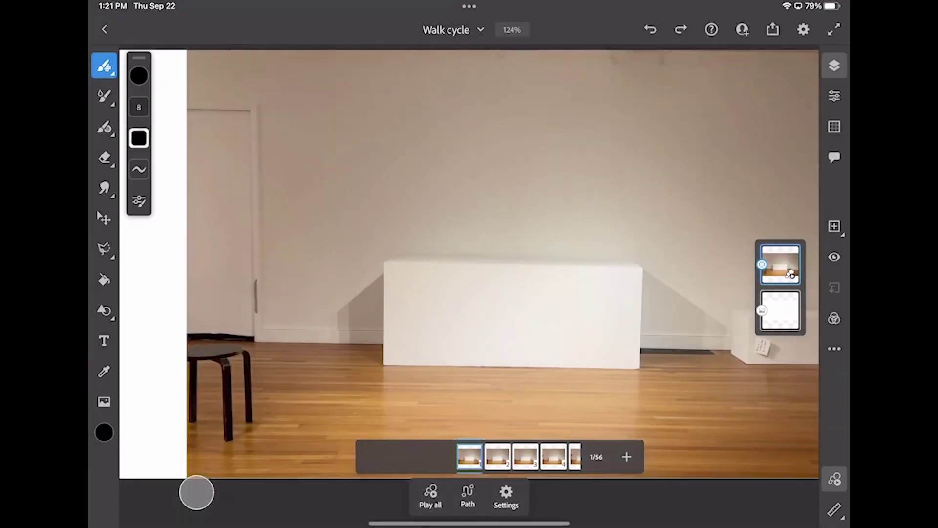
{"action": "scroll", "coordinate": [499, 456], "scroll_direction": "right", "scroll_amount": 5}
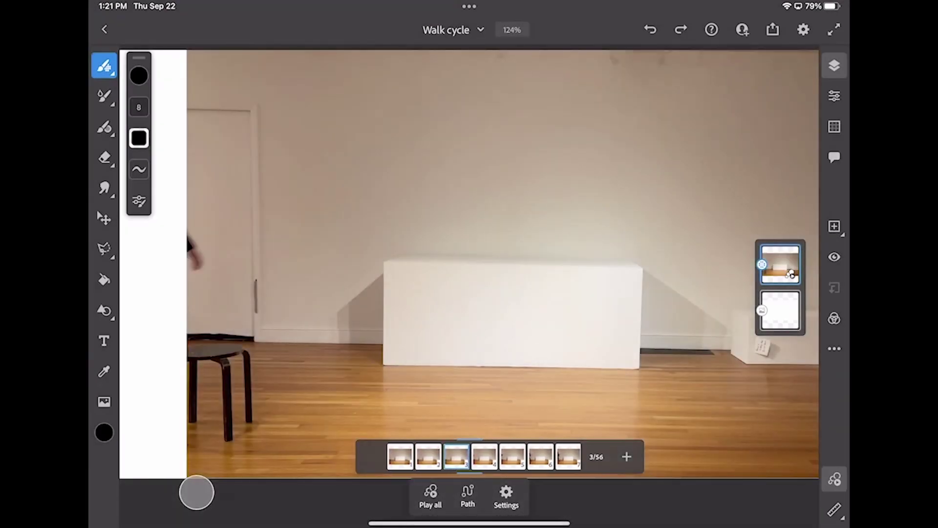
{"action": "scroll", "coordinate": [498, 456], "scroll_direction": "right", "scroll_amount": 3}
{"action": "scroll", "coordinate": [499, 456], "scroll_direction": "right", "scroll_amount": 7}
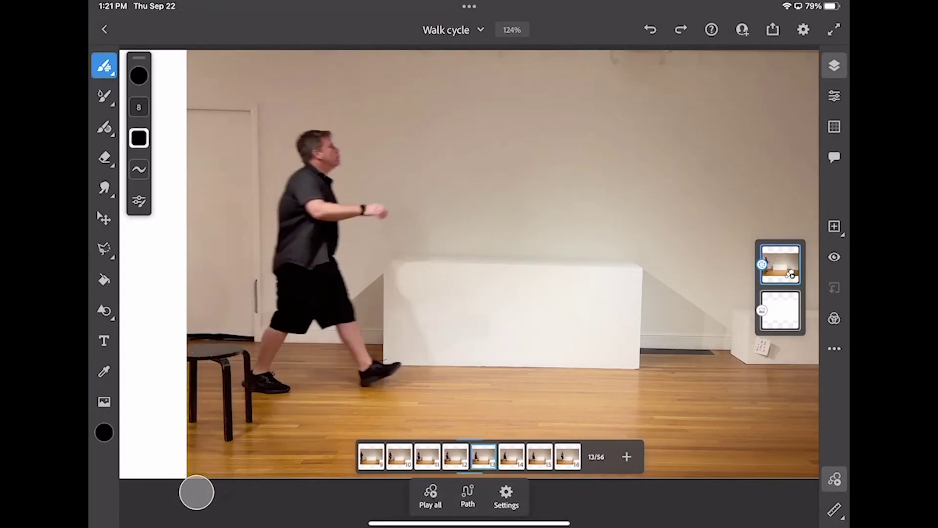
{"action": "scroll", "coordinate": [498, 457], "scroll_direction": "right", "scroll_amount": 16}
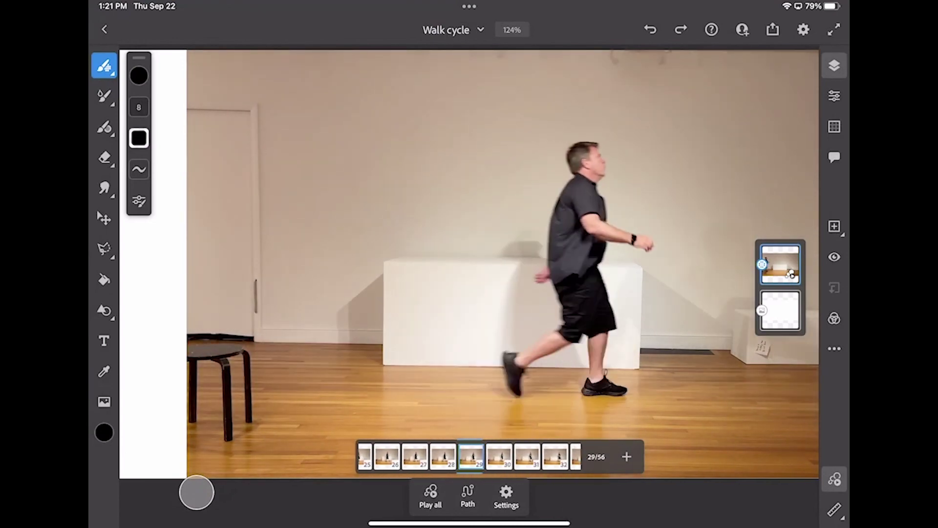
{"action": "scroll", "coordinate": [499, 457], "scroll_direction": "right", "scroll_amount": 3}
{"action": "scroll", "coordinate": [499, 457], "scroll_direction": "left", "scroll_amount": 11}
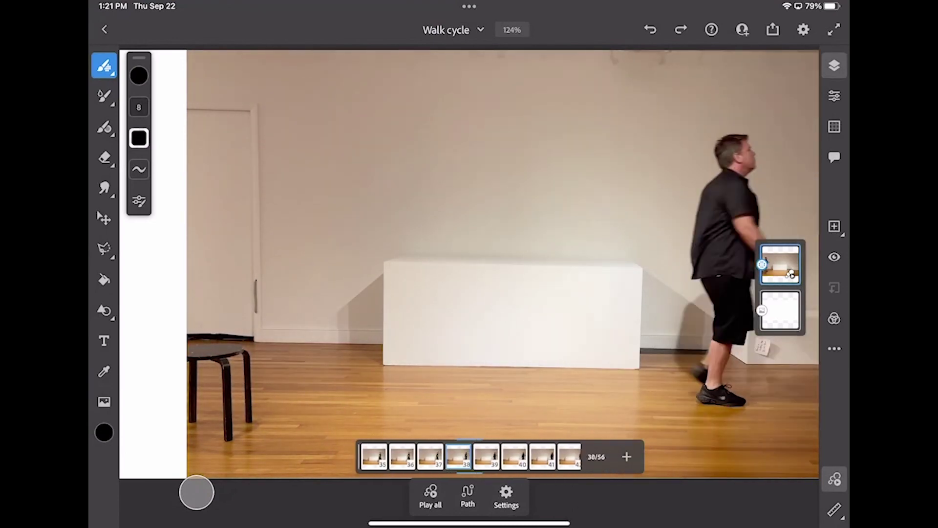
{"action": "scroll", "coordinate": [499, 457], "scroll_direction": "left", "scroll_amount": 20}
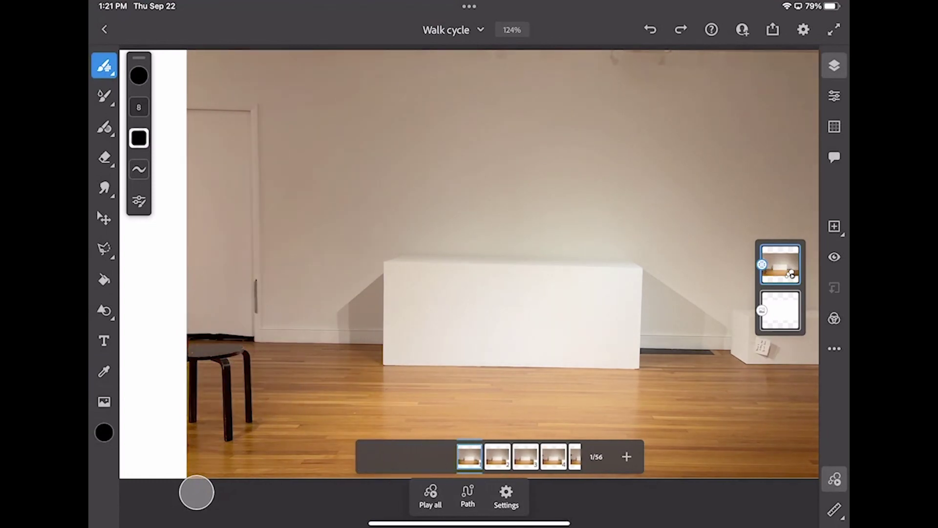
- Lock the video frames layer against drawing
{"action": "left_click", "coordinate": [792, 274]}
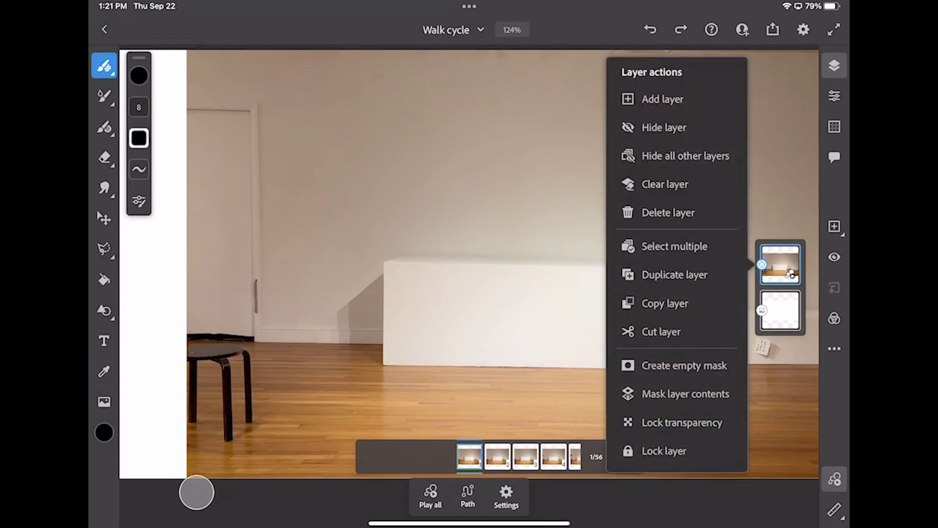
{"action": "left_click", "coordinate": [664, 450]}
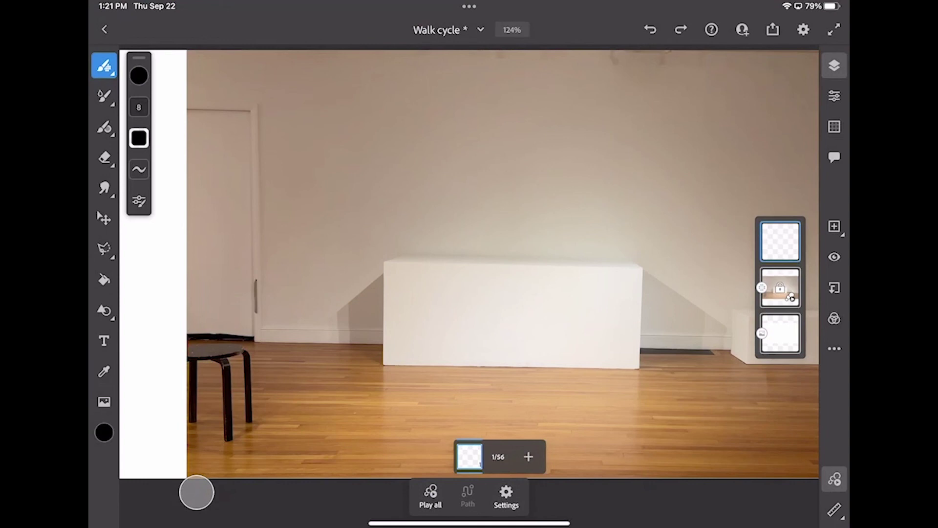
{"action": "left_click", "coordinate": [835, 479]}
{"action": "left_click", "coordinate": [834, 479]}
- Add frames to the tracing layer and trace the walking man on frames 4 and 5
{"action": "left_click", "coordinate": [528, 456]}
{"action": "left_click", "coordinate": [542, 457]}
{"action": "left_click", "coordinate": [556, 457]}
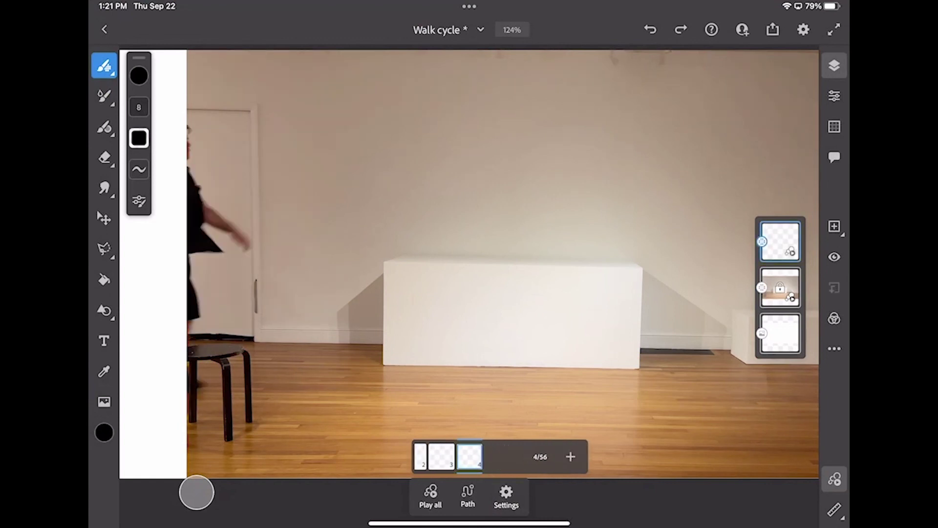
{"action": "left_click_drag", "start_coordinate": [202, 210], "coordinate": [234, 243]}
{"action": "mouse_move", "coordinate": [202, 202]}
{"action": "left_mouse_down"}
{"action": "mouse_move", "coordinate": [239, 242]}
{"action": "mouse_move", "coordinate": [202, 231]}
{"action": "left_mouse_up"}
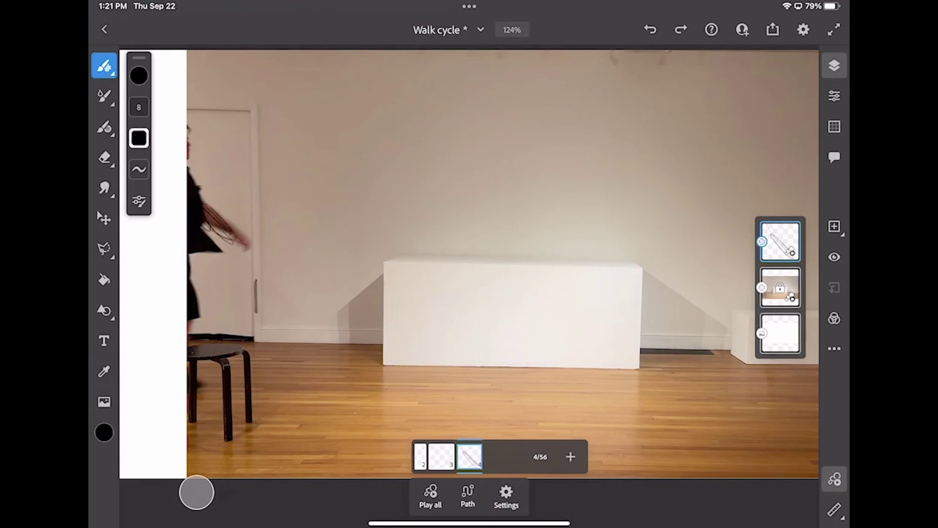
{"action": "left_click", "coordinate": [570, 457]}
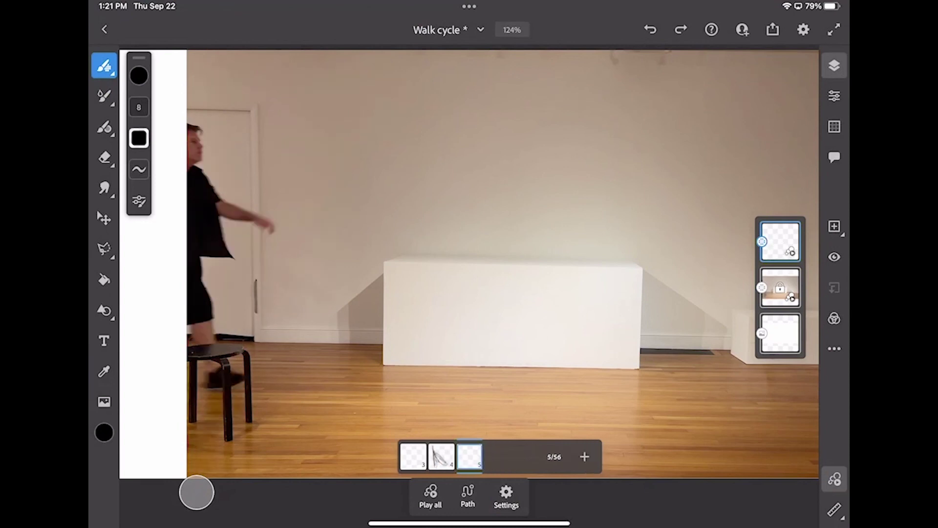
{"action": "mouse_move", "coordinate": [185, 205]}
{"action": "left_mouse_down"}
{"action": "mouse_move", "coordinate": [195, 131]}
{"action": "mouse_move", "coordinate": [208, 182]}
{"action": "left_mouse_up"}
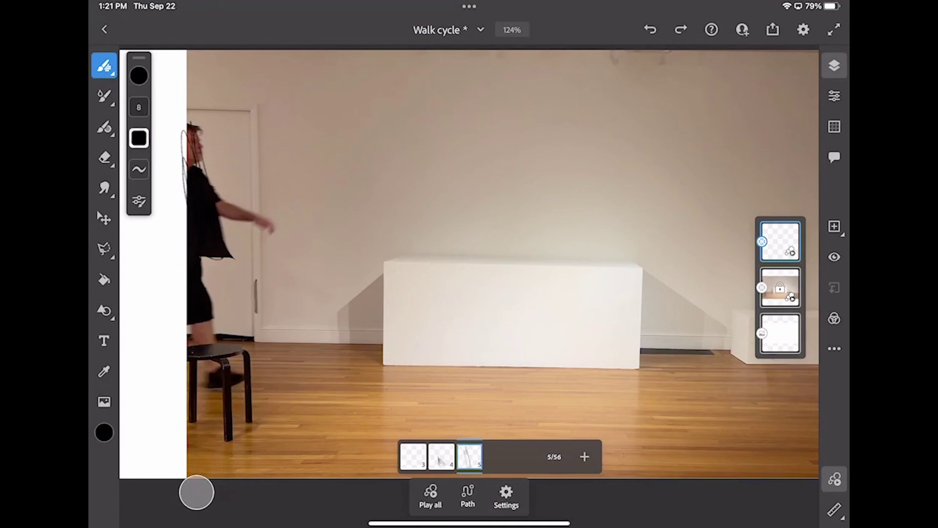
{"action": "left_click", "coordinate": [584, 456]}
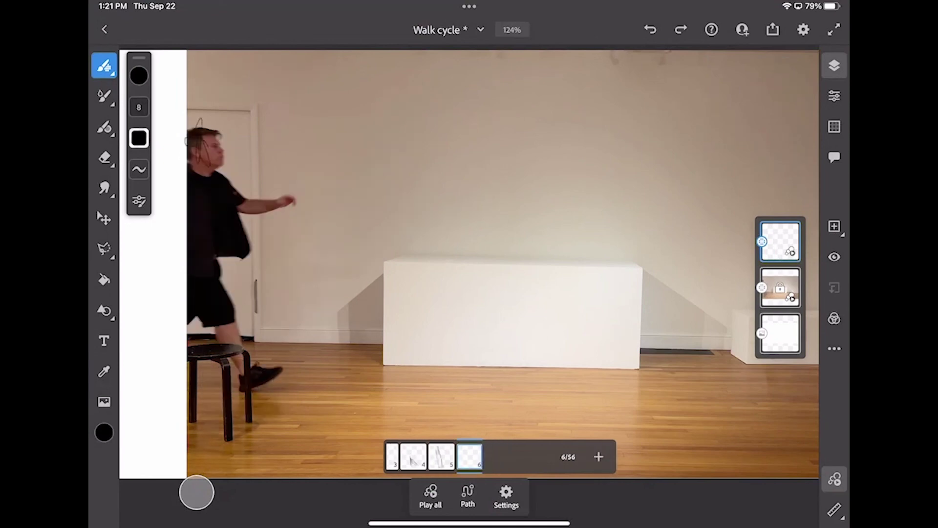